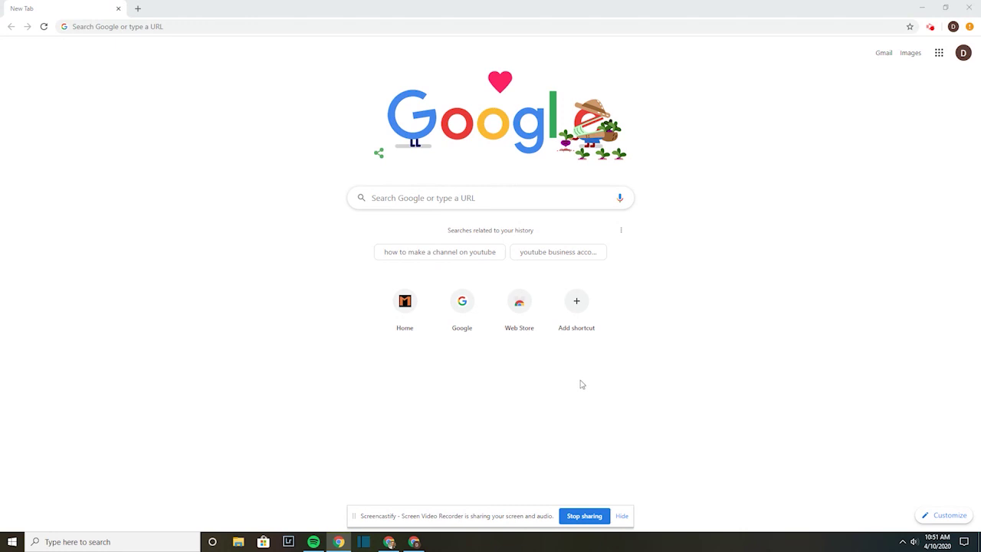
pyautogui.click(248, 26)
pyautogui.write('www.google.co')
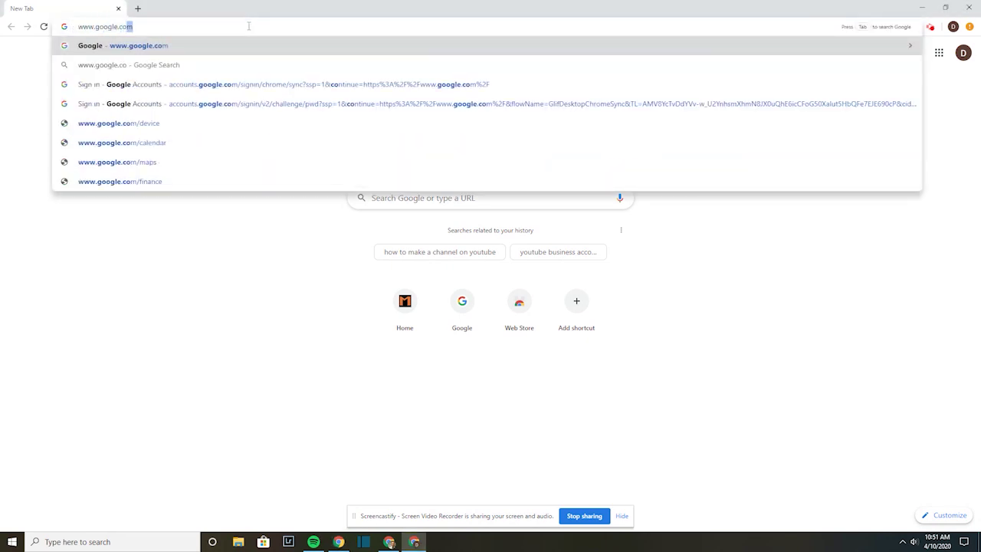
pyautogui.press('Return')
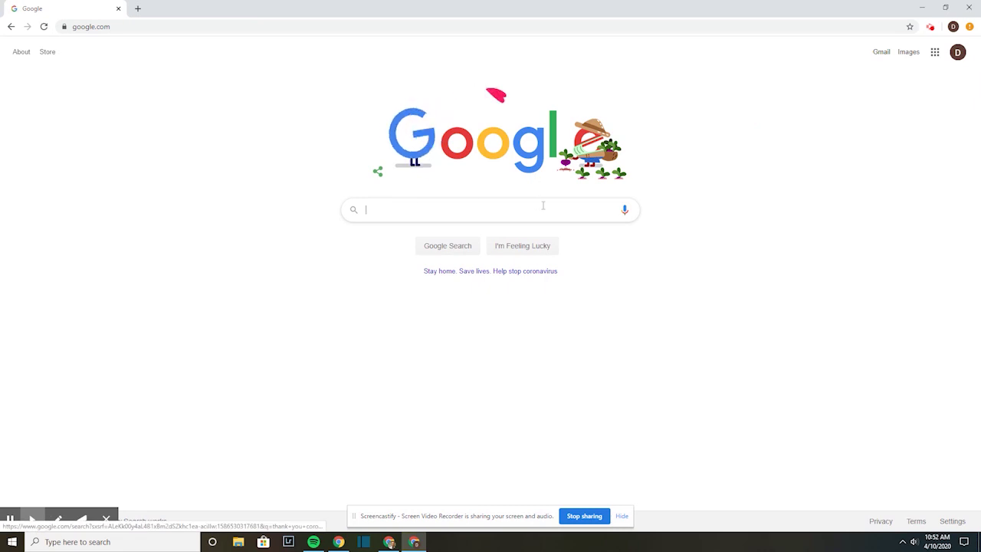
pyautogui.click(936, 53)
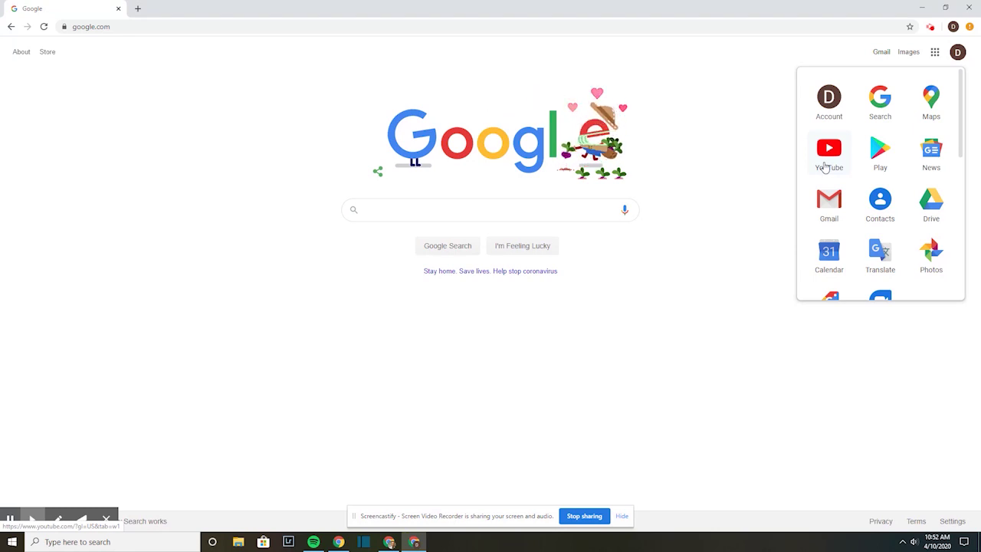
pyautogui.click(827, 153)
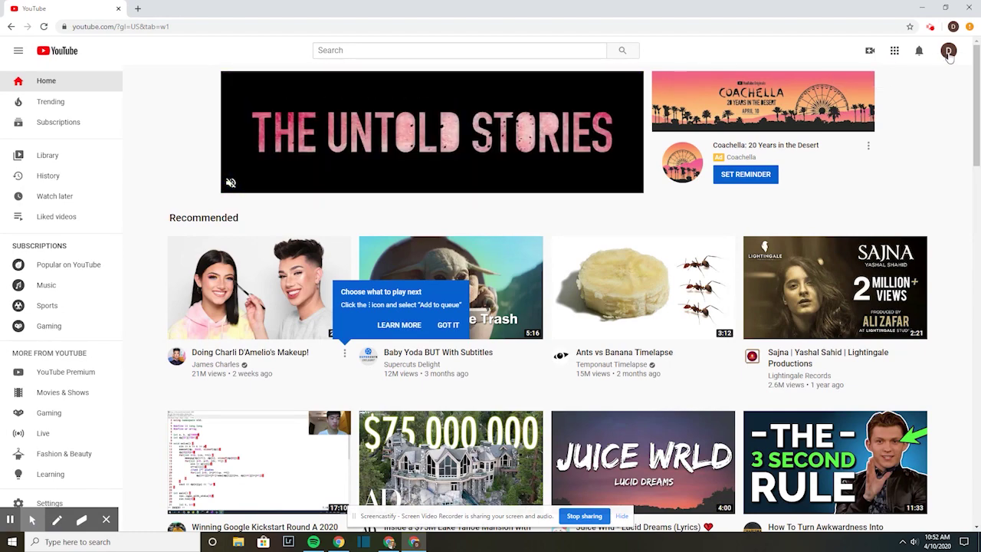
# Start creating a YouTube channel for the signed-in account and choose to use a custom name.
pyautogui.click(949, 52)
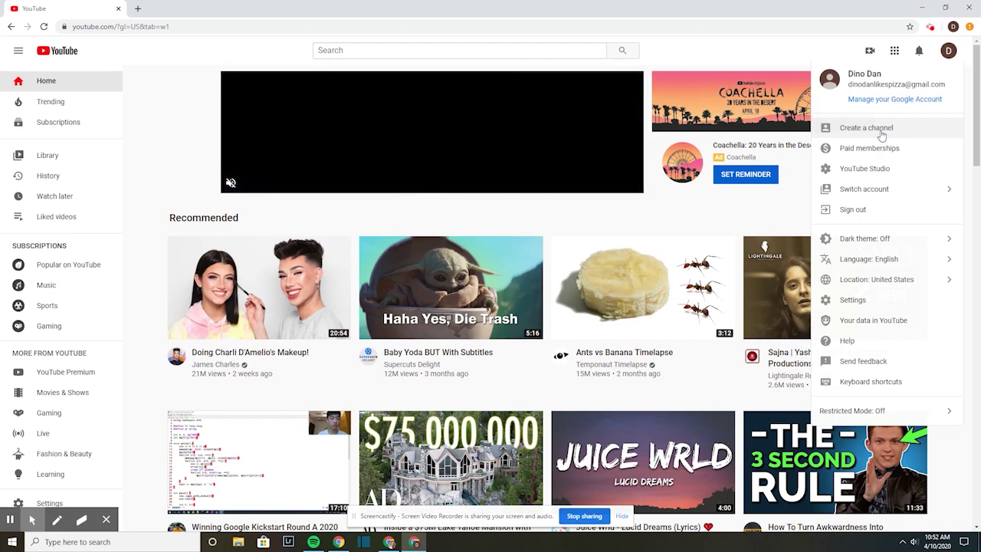
pyautogui.click(881, 131)
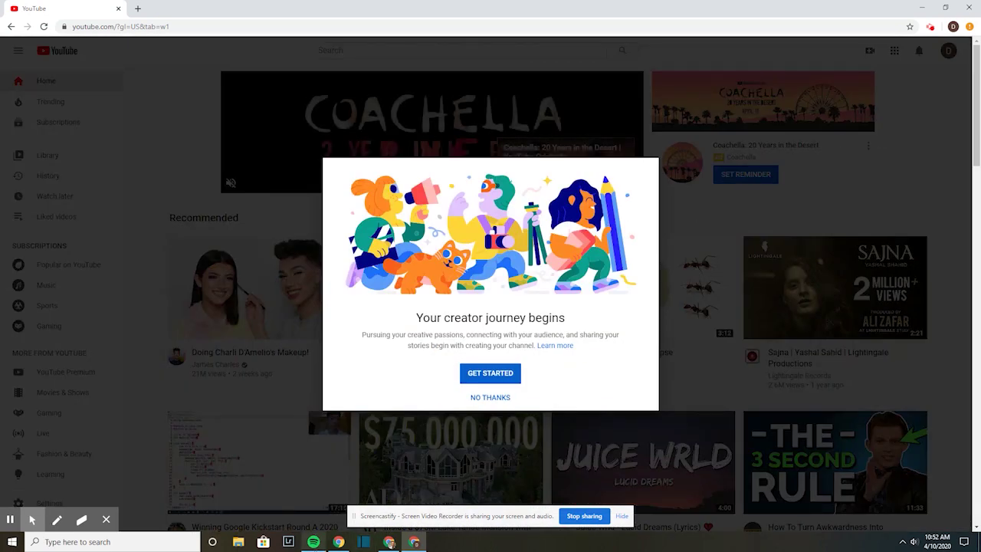
pyautogui.moveTo(315, 544)
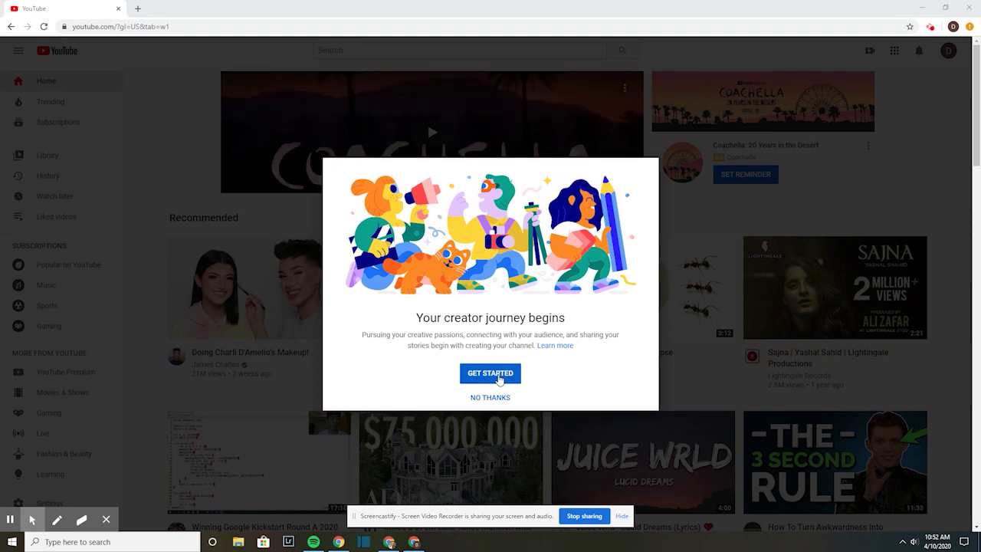
pyautogui.click(498, 375)
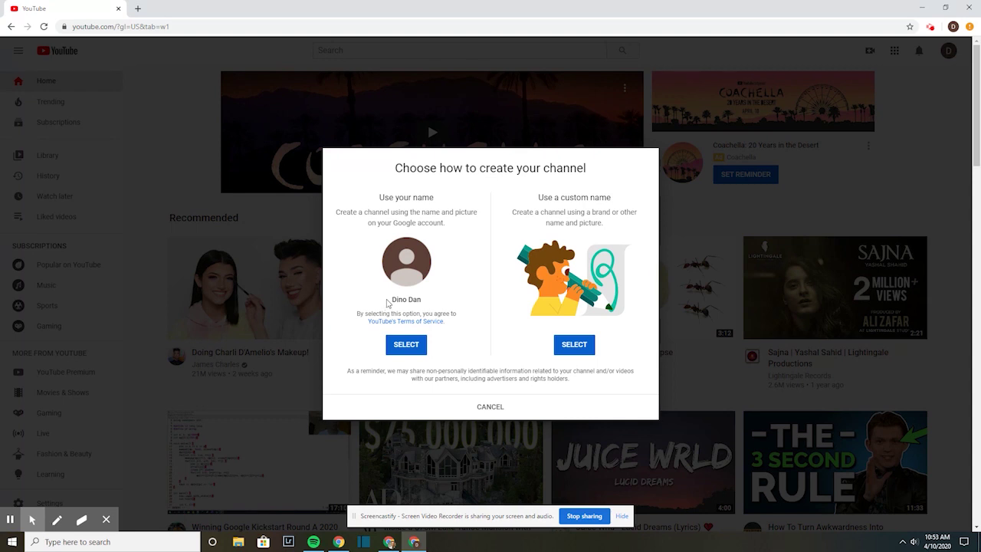
pyautogui.click(575, 346)
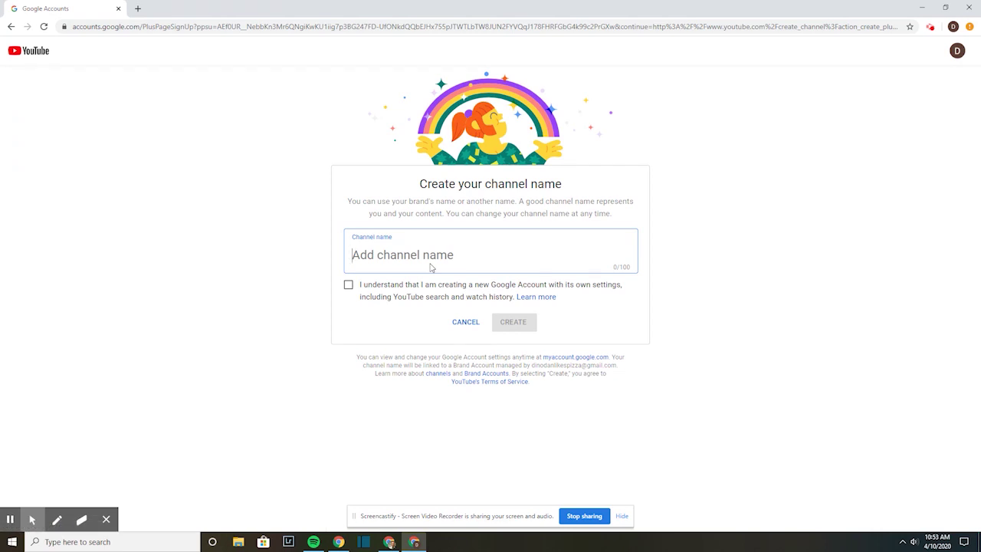
# Enter the channel name, acknowledge creating a new Google Account with its own settings, and create the channel.
pyautogui.write('Dino')
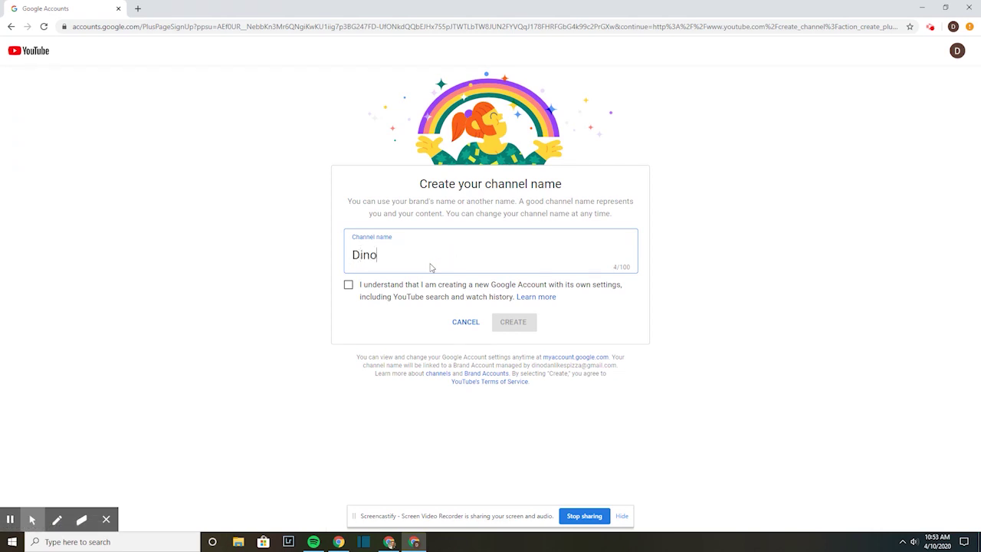
pyautogui.write(' Dan')
pyautogui.click(348, 287)
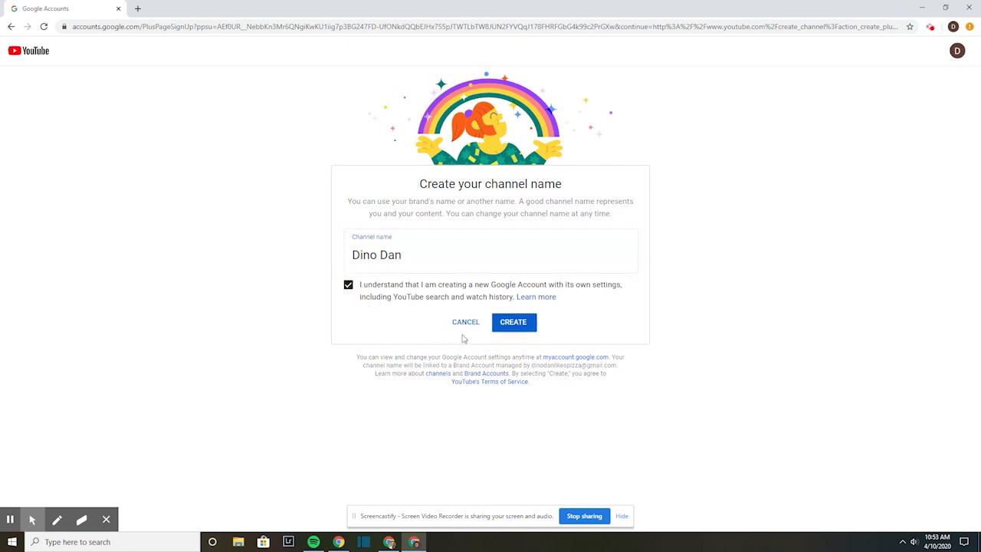
pyautogui.click(525, 329)
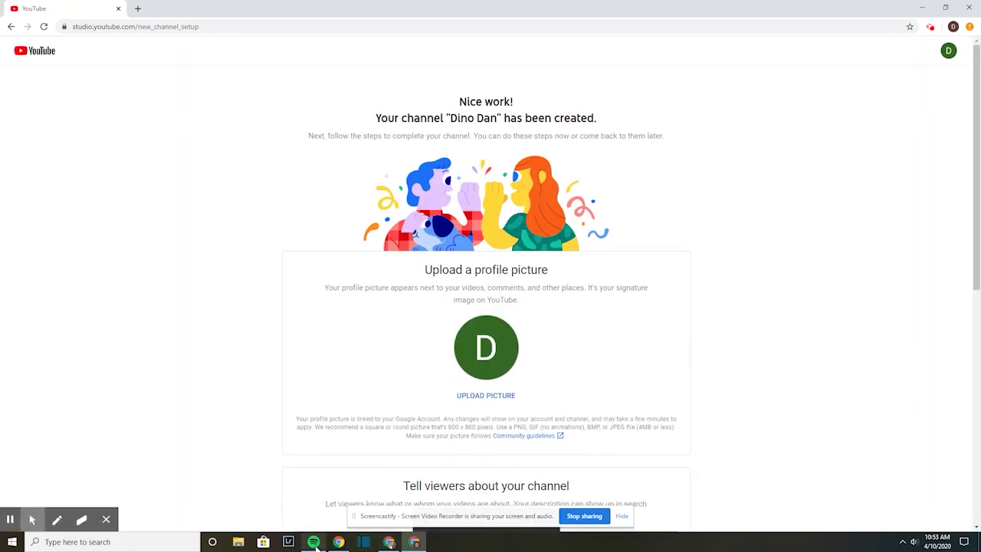
# Upload Starry Night.jpg from the Desktop folder as the channel's profile picture.
pyautogui.moveTo(317, 546)
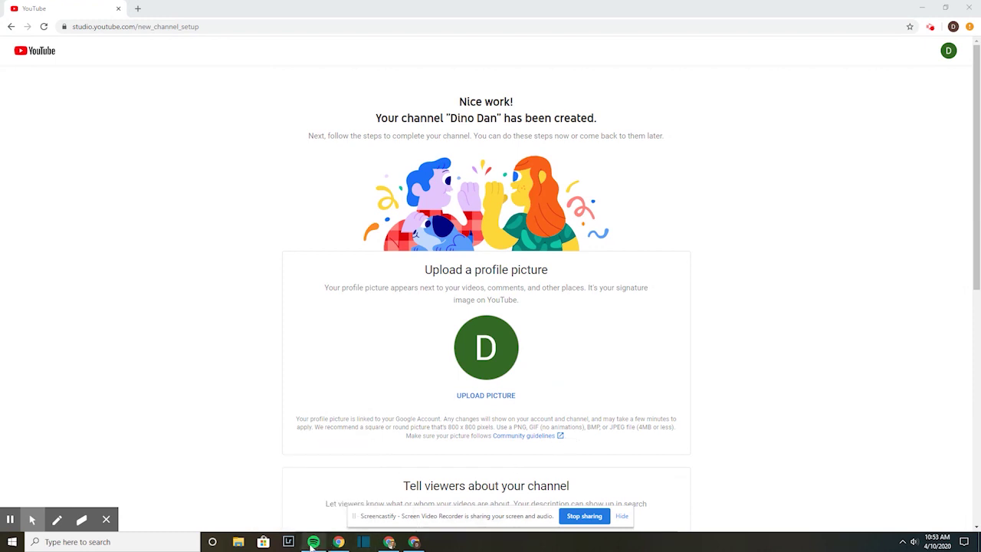
pyautogui.click(495, 401)
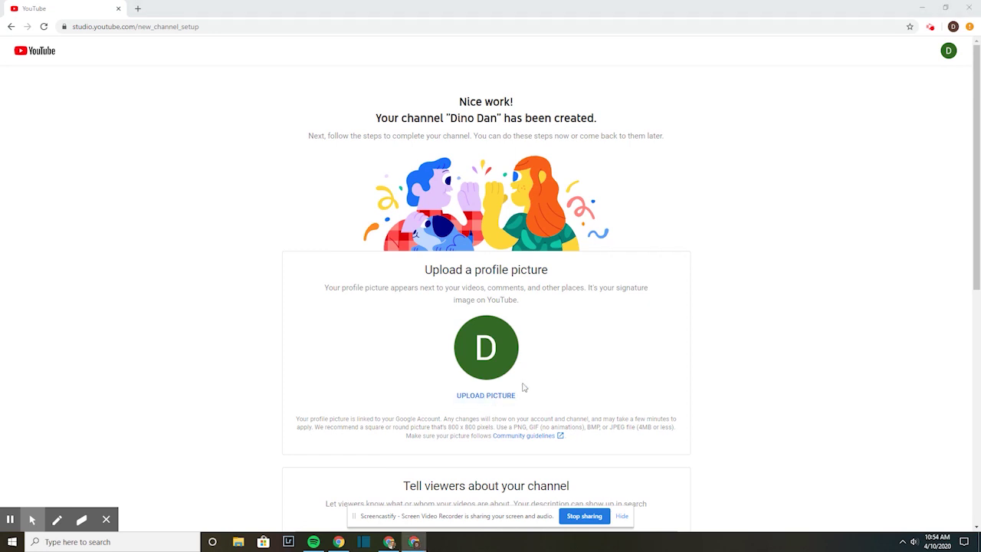
pyautogui.click(356, 224)
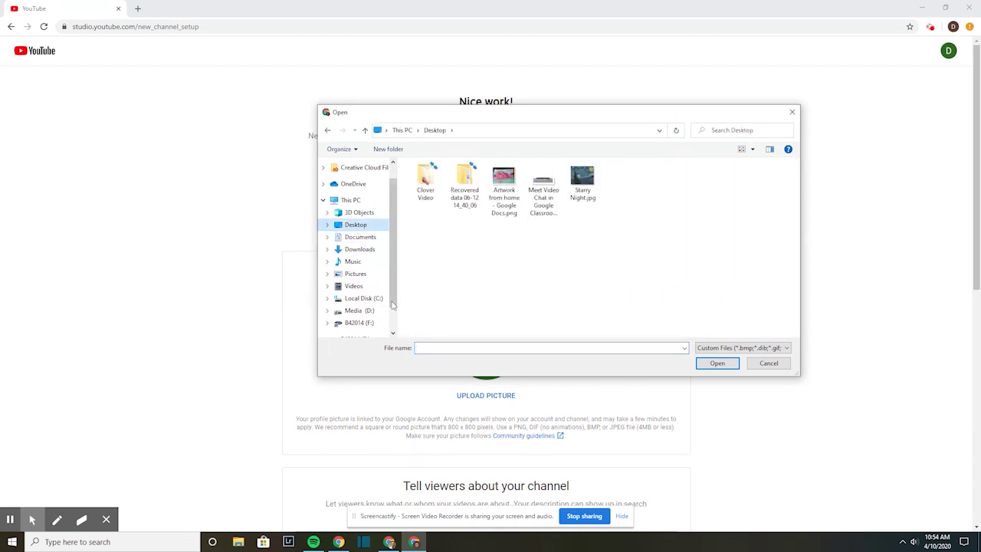
pyautogui.click(359, 249)
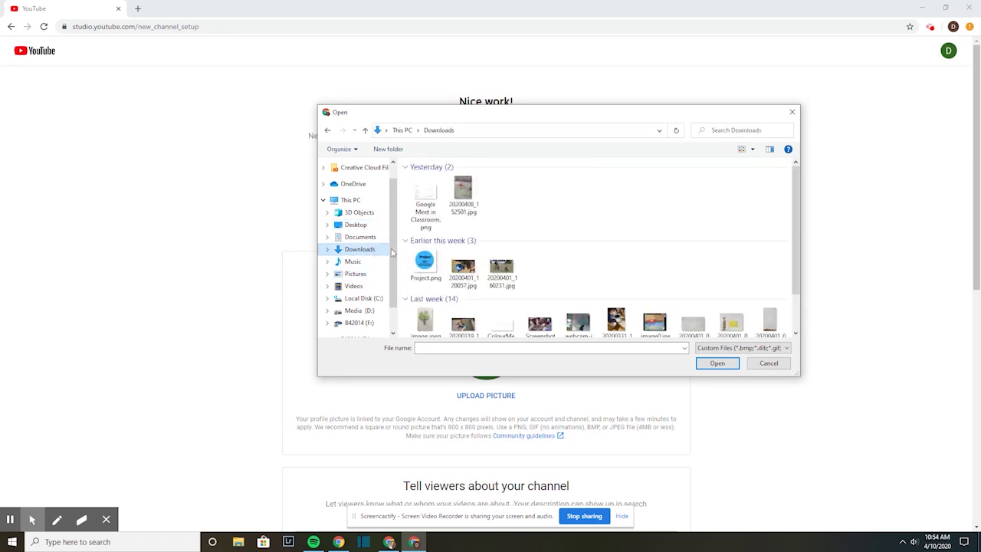
pyautogui.scroll(-2, 580, 303)
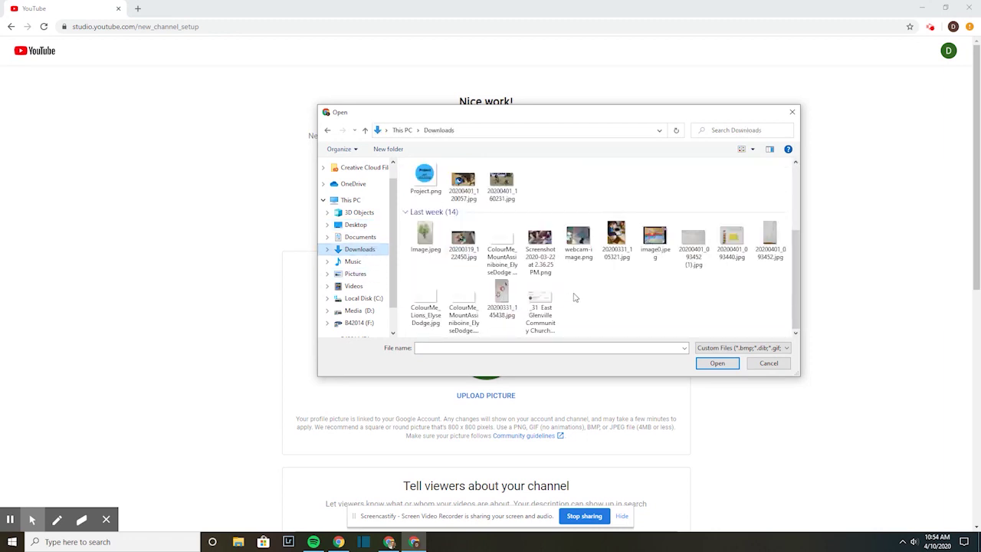
pyautogui.scroll(2, 598, 295)
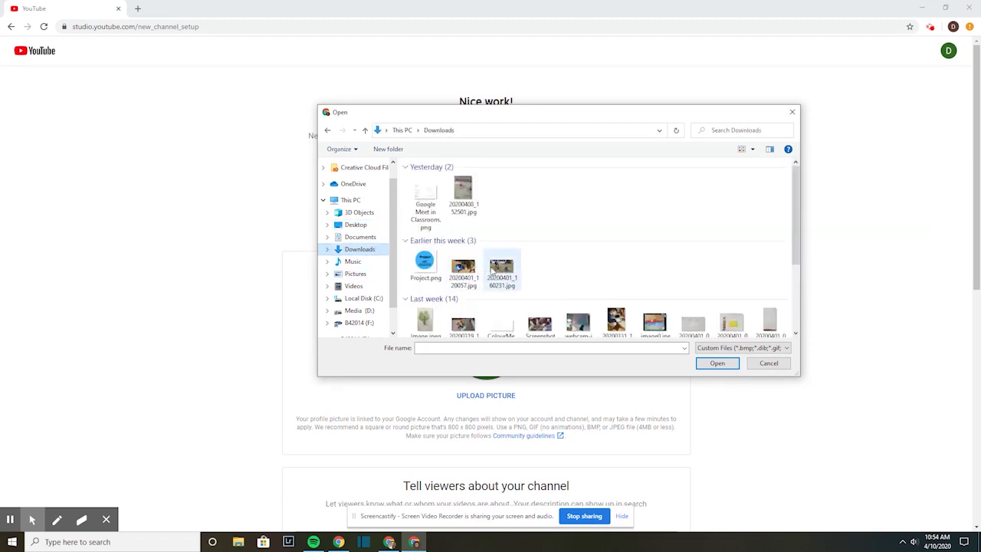
pyautogui.click(361, 226)
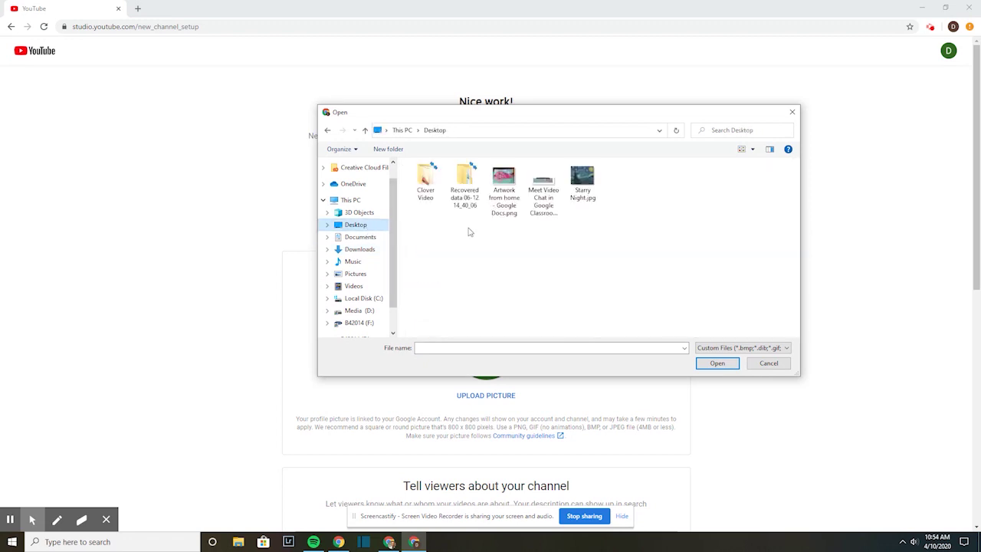
pyautogui.click(595, 187)
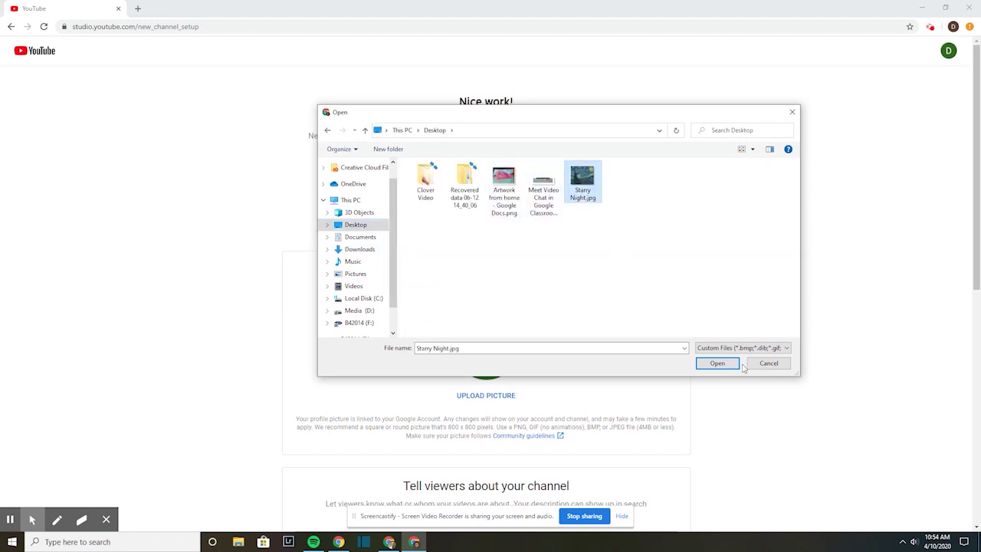
pyautogui.click(716, 364)
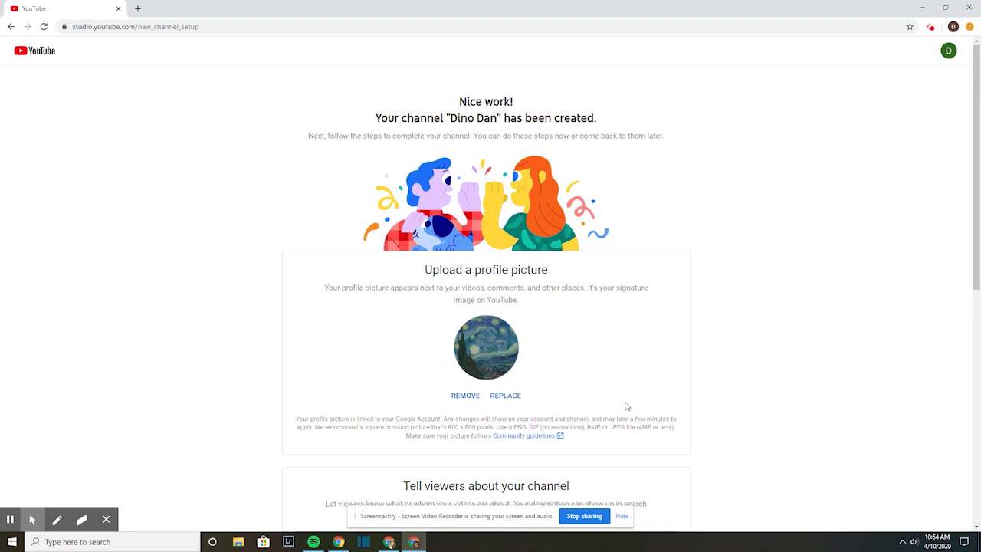
# Add the channel description "this channel will be about all things dinosaur related." and save the setup without adding any site links.
pyautogui.scroll(-2, 626, 405)
pyautogui.scroll(-2, 460, 445)
pyautogui.click(381, 351)
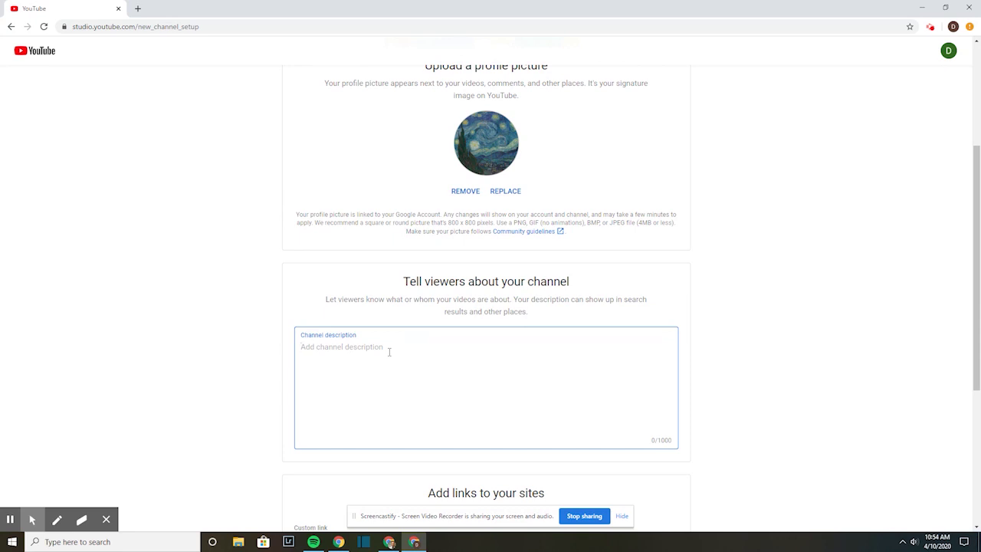
pyautogui.write('this channel will be about all things dinosaur related')
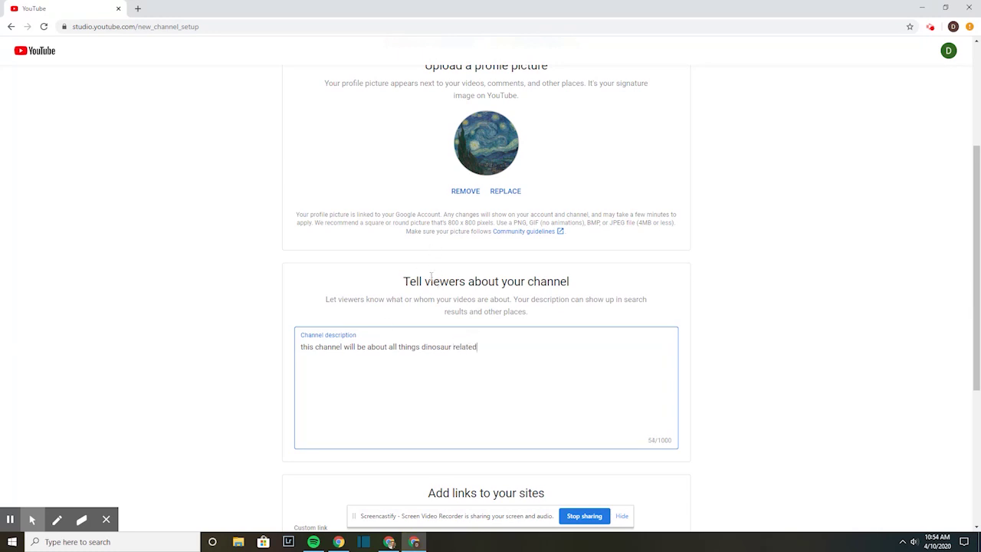
pyautogui.scroll(-1, 460, 393)
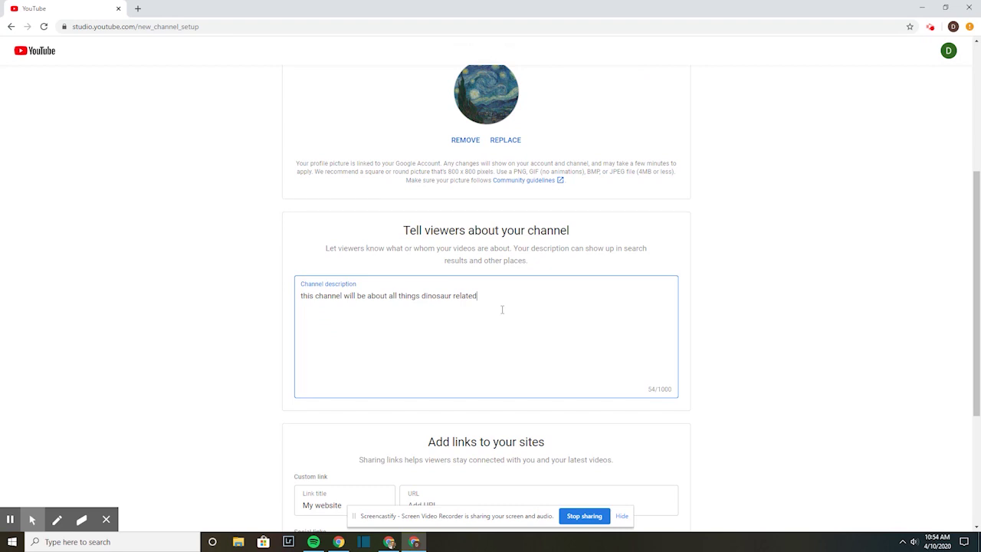
pyautogui.scroll(-2, 405, 341)
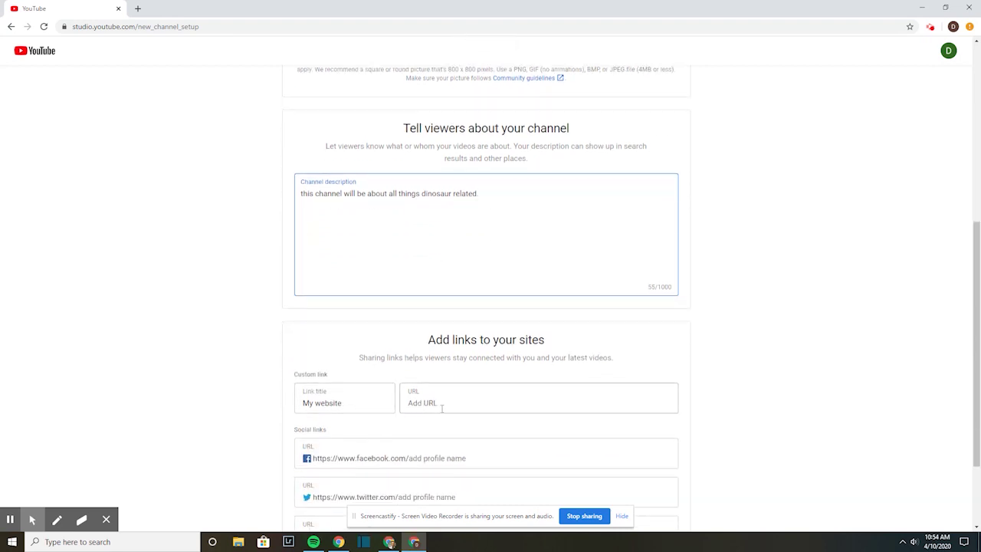
pyautogui.scroll(-2, 376, 383)
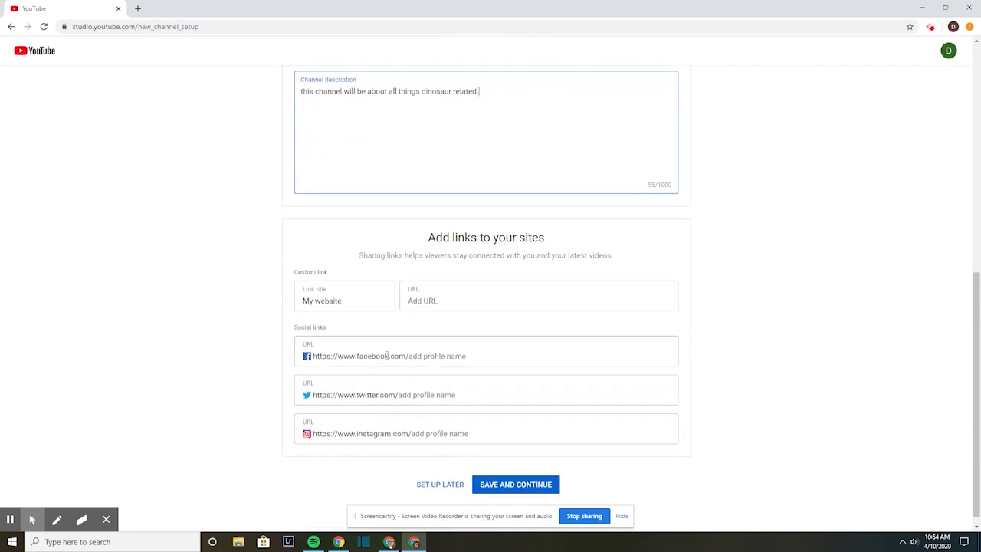
pyautogui.scroll(-1, 463, 473)
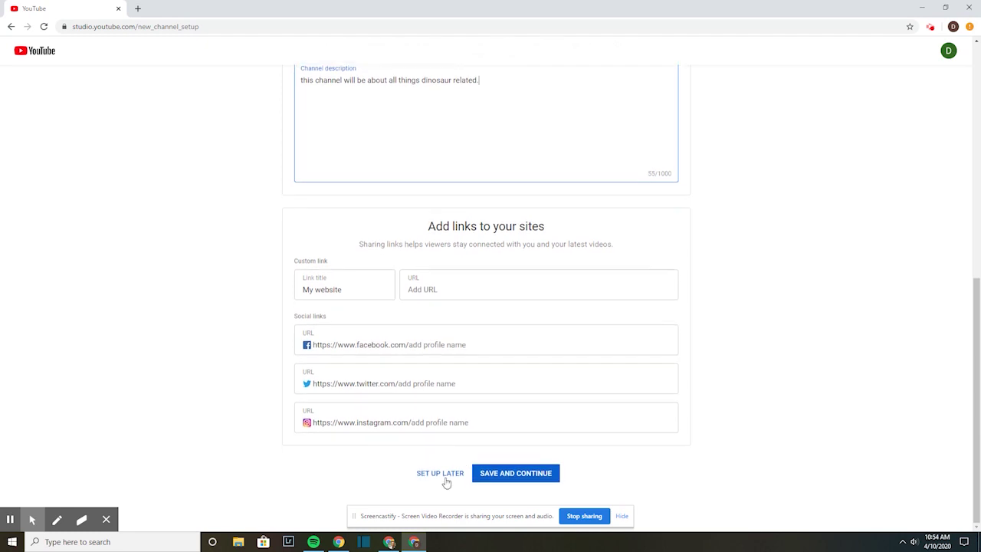
pyautogui.click(526, 476)
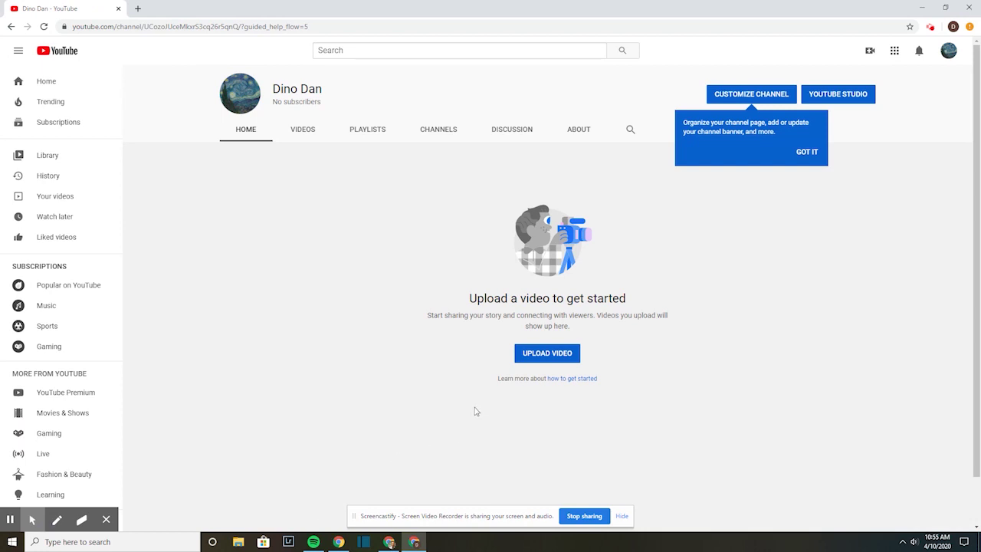
# Open the new channel for customization and start adding channel art.
pyautogui.click(748, 98)
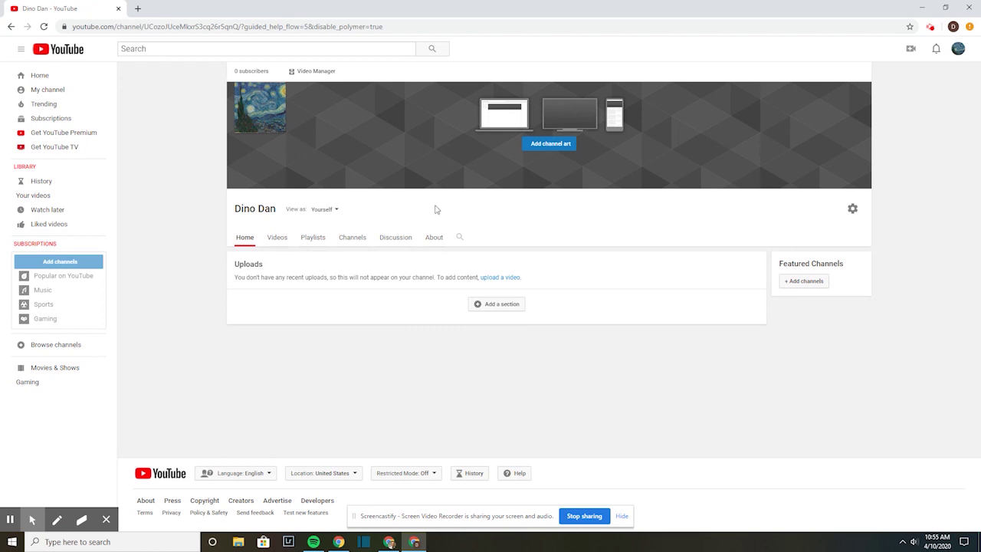
pyautogui.click(566, 148)
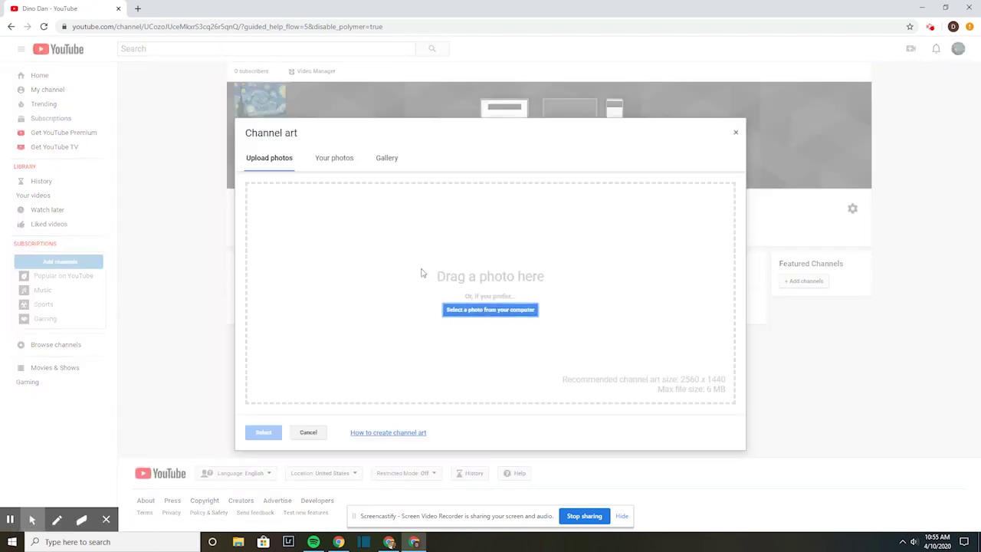
# Try to upload "Artwork from home - Google Docs.png" from the Desktop folder as the channel art.
pyautogui.click(472, 311)
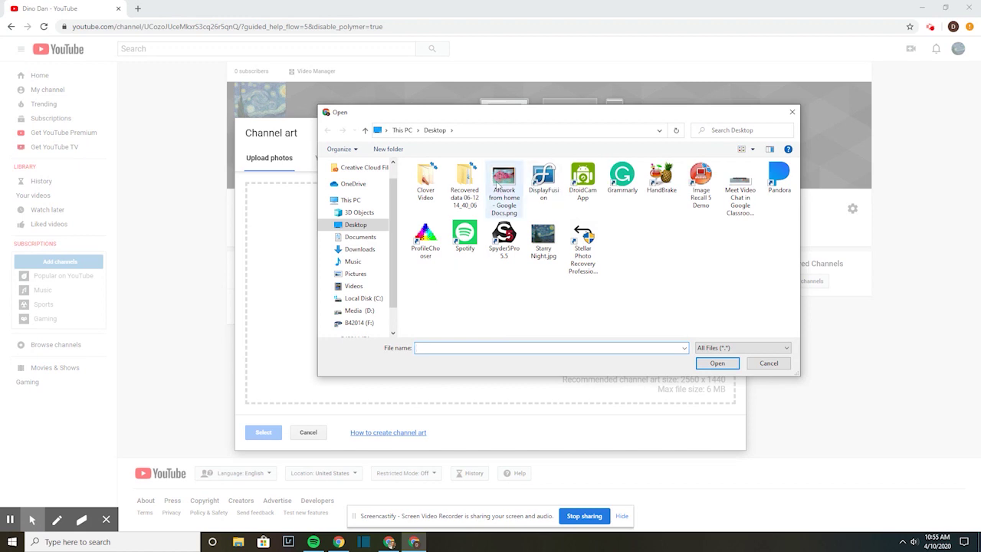
pyautogui.click(515, 201)
pyautogui.click(713, 364)
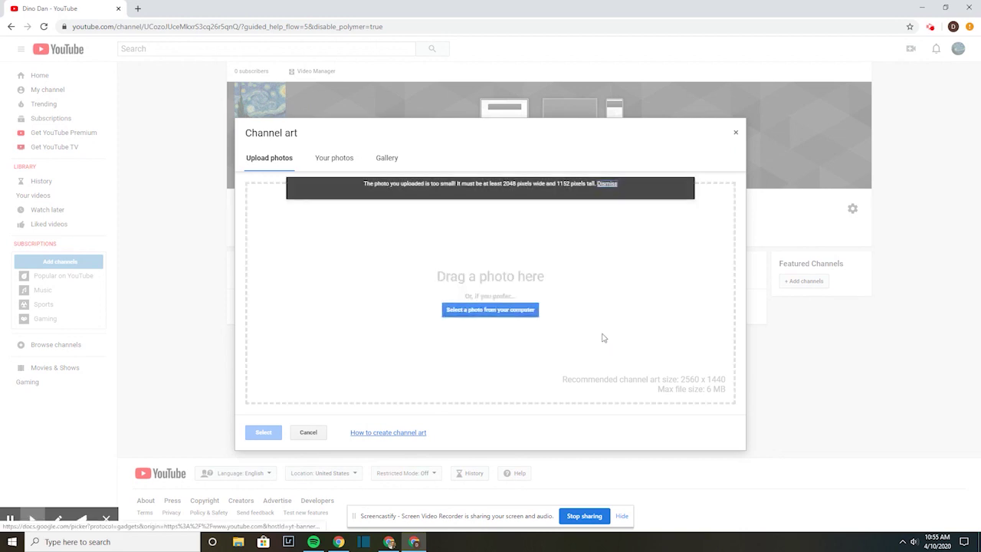
# Upload 20200401_120057.jpg from the Downloads folder as the channel art.
pyautogui.click(509, 309)
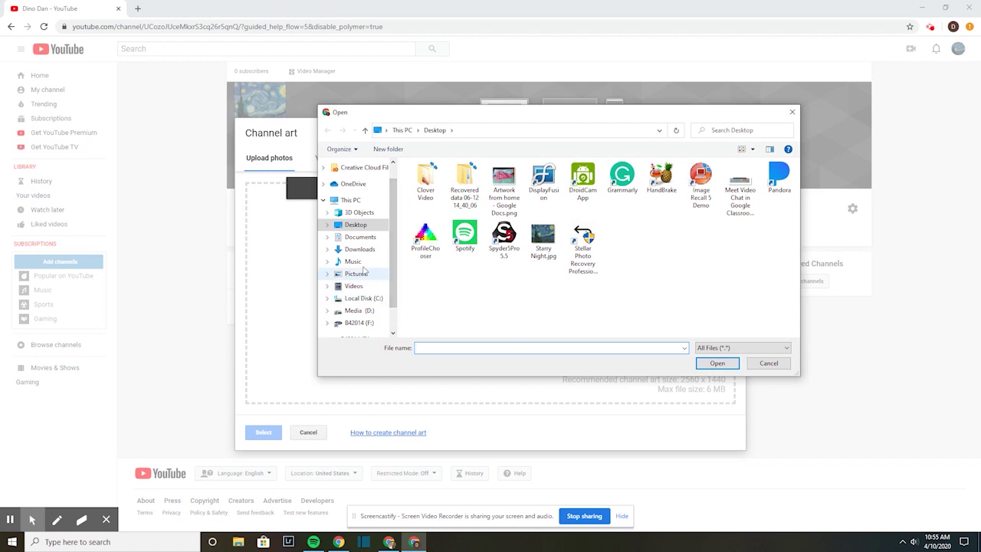
pyautogui.click(360, 250)
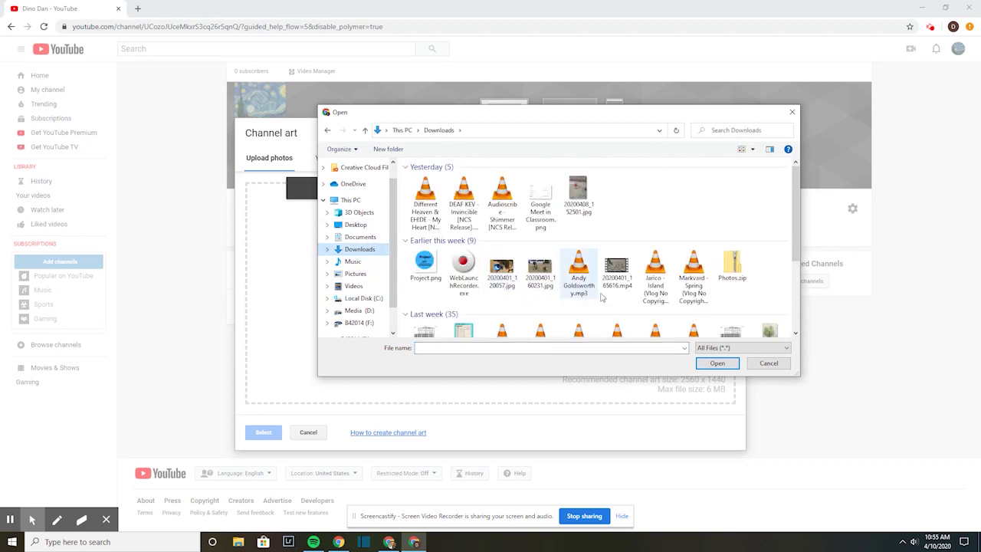
pyautogui.scroll(-2, 497, 302)
pyautogui.click(504, 191)
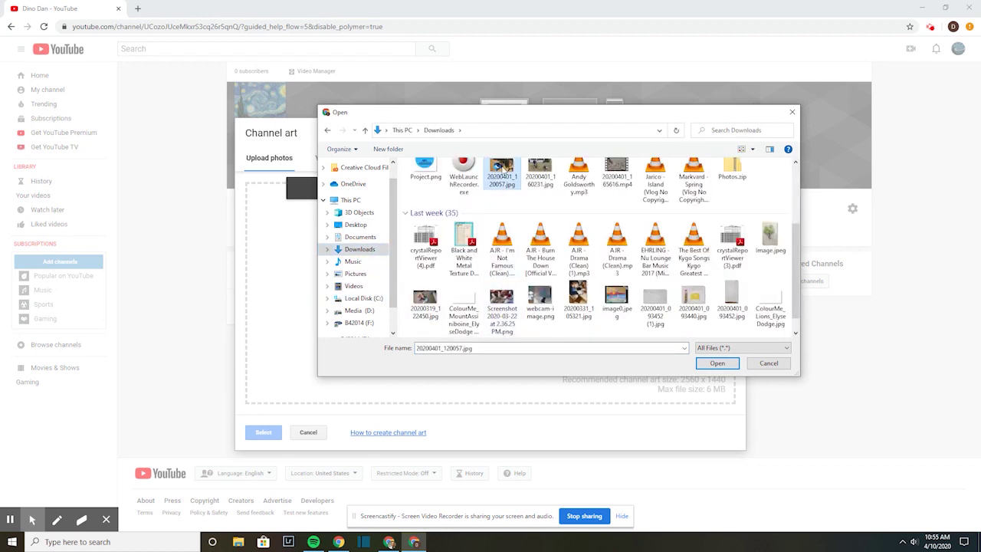
pyautogui.click(717, 363)
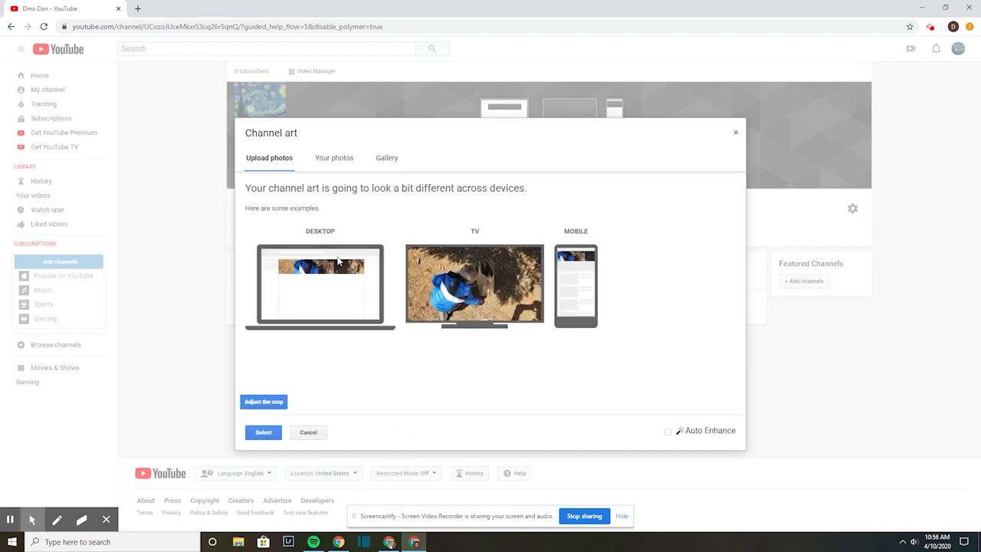
# Adjust the crop of the channel art photo, keeping nearly the whole image, and apply it as the channel banner.
pyautogui.click(264, 401)
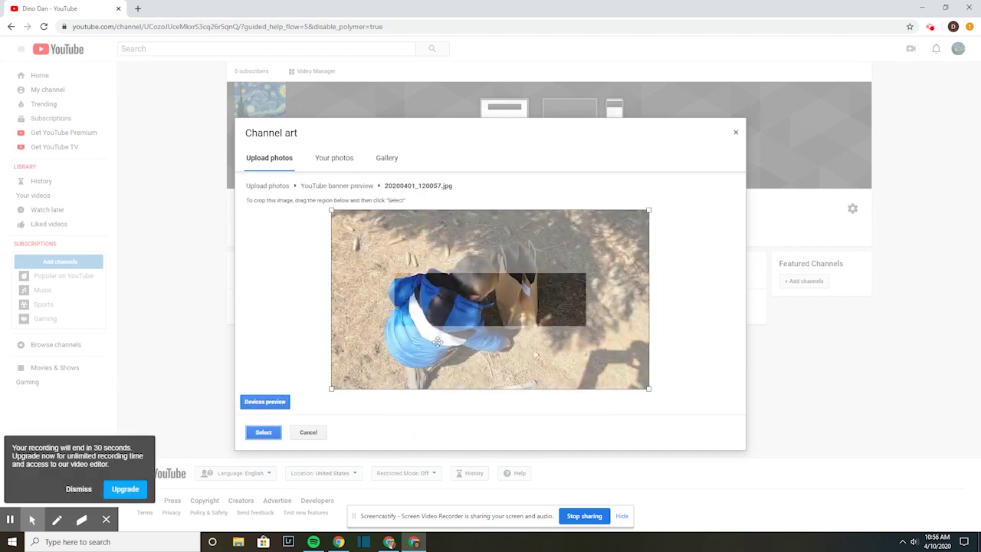
pyautogui.moveTo(433, 299); pyautogui.dragTo(423, 289)
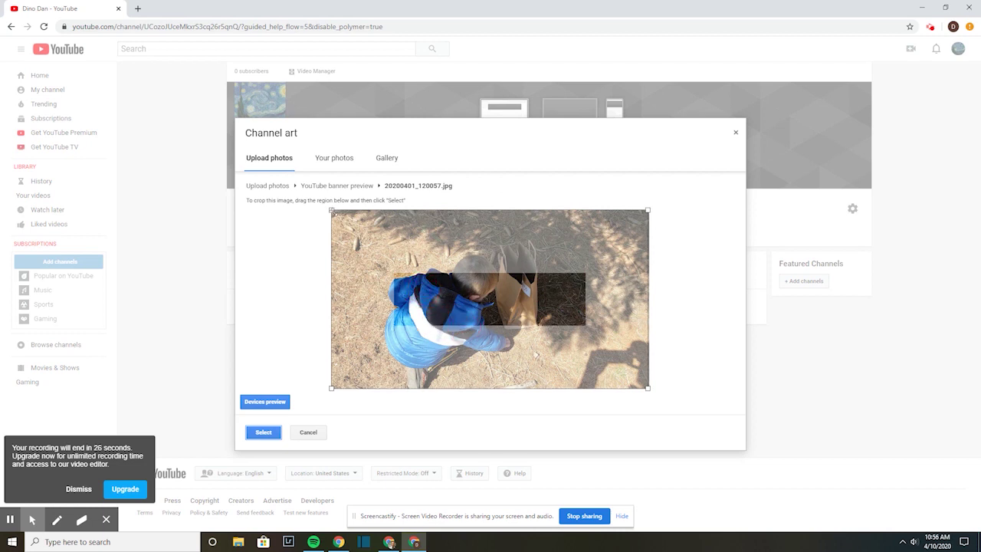
pyautogui.moveTo(331, 211); pyautogui.dragTo(302, 197)
pyautogui.moveTo(505, 304); pyautogui.dragTo(526, 279)
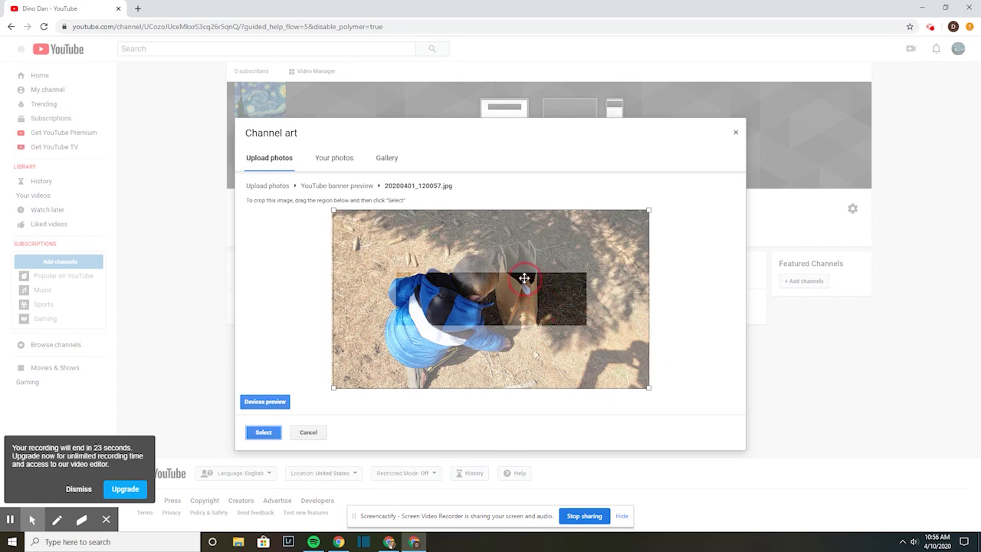
pyautogui.click(263, 433)
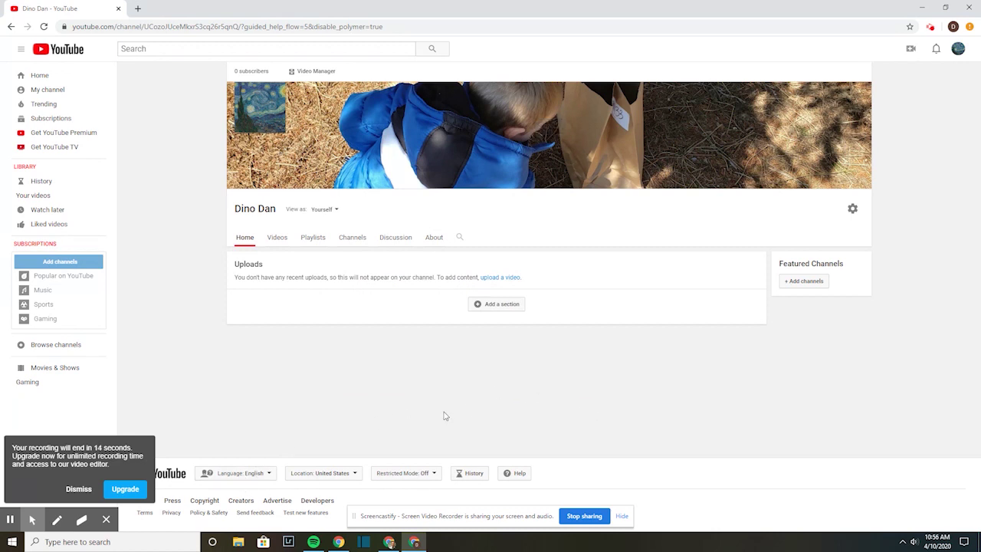
# Start a new video upload for the channel in YouTube Studio and open the file selection.
pyautogui.click(910, 48)
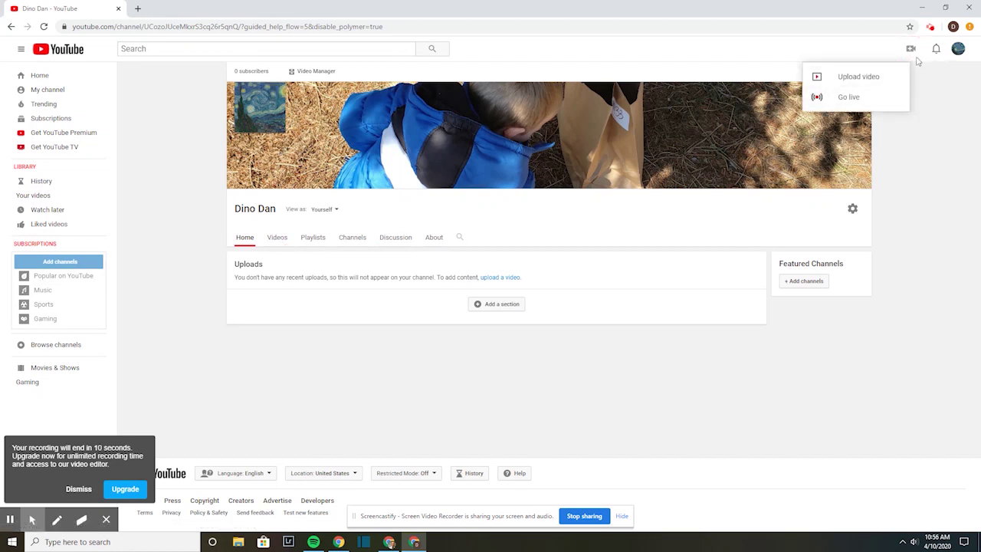
pyautogui.click(855, 76)
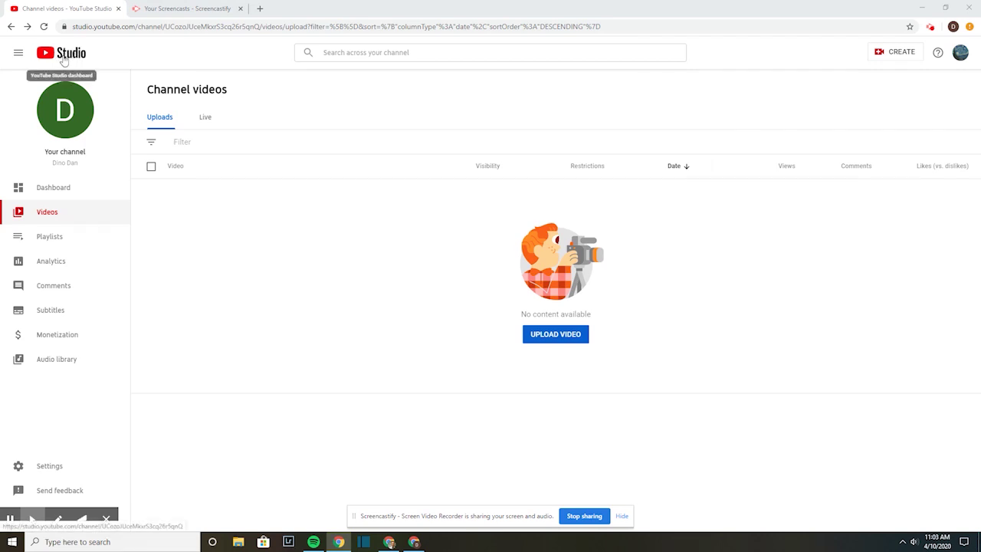
pyautogui.click(19, 53)
pyautogui.click(18, 54)
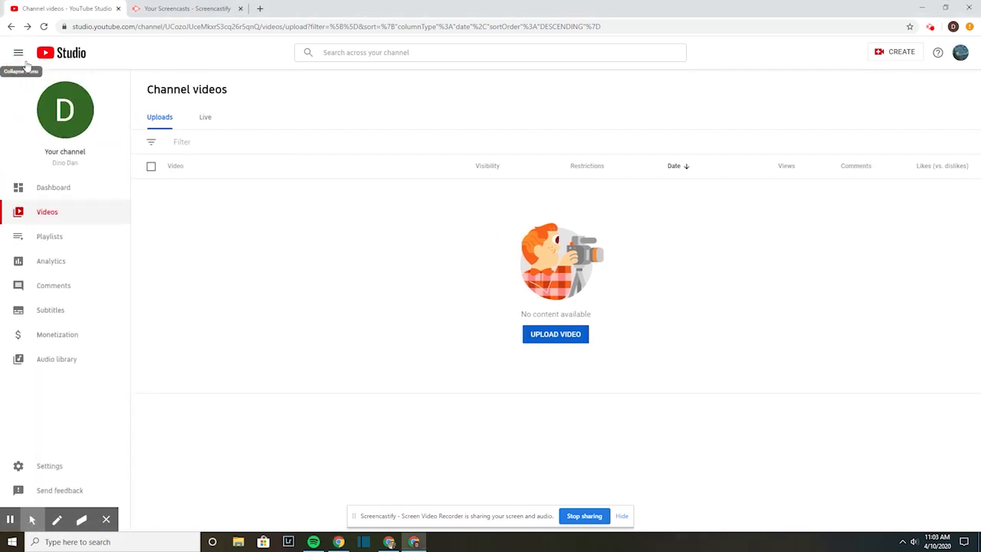
pyautogui.click(564, 337)
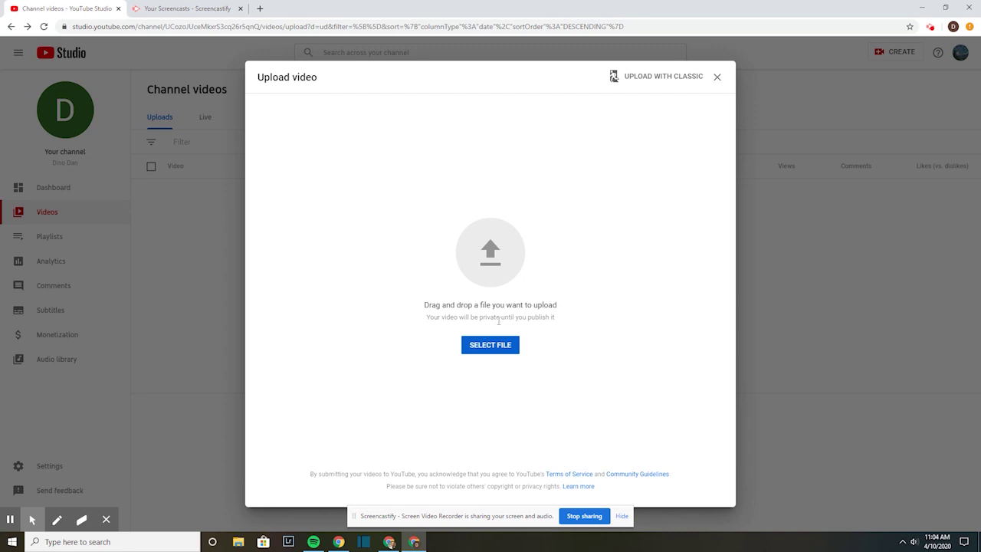
pyautogui.click(499, 351)
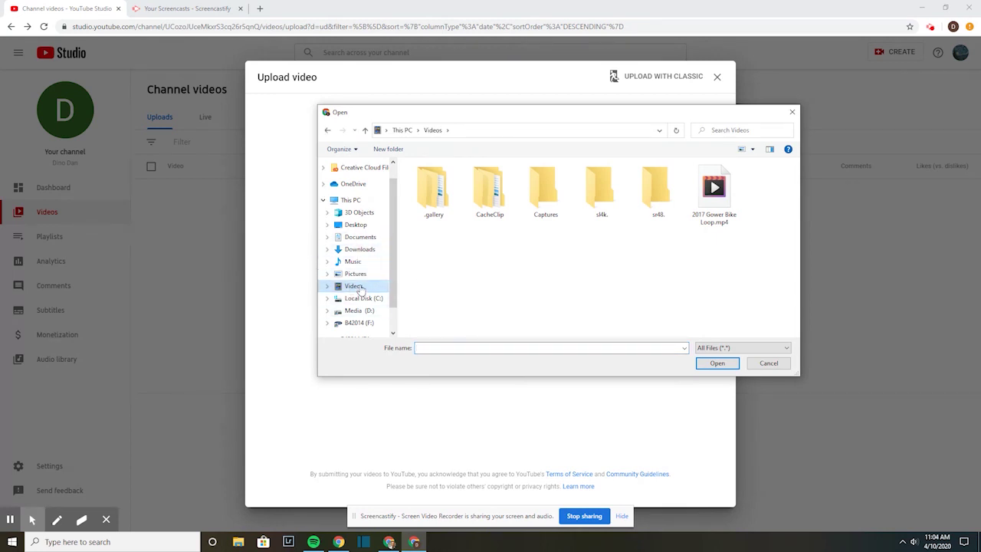
# Look for a video in the Clover Zentangle 2020 and Geometric Landscape Final folders under Videos on Media (D:).
pyautogui.click(360, 310)
pyautogui.scroll(-2, 430, 325)
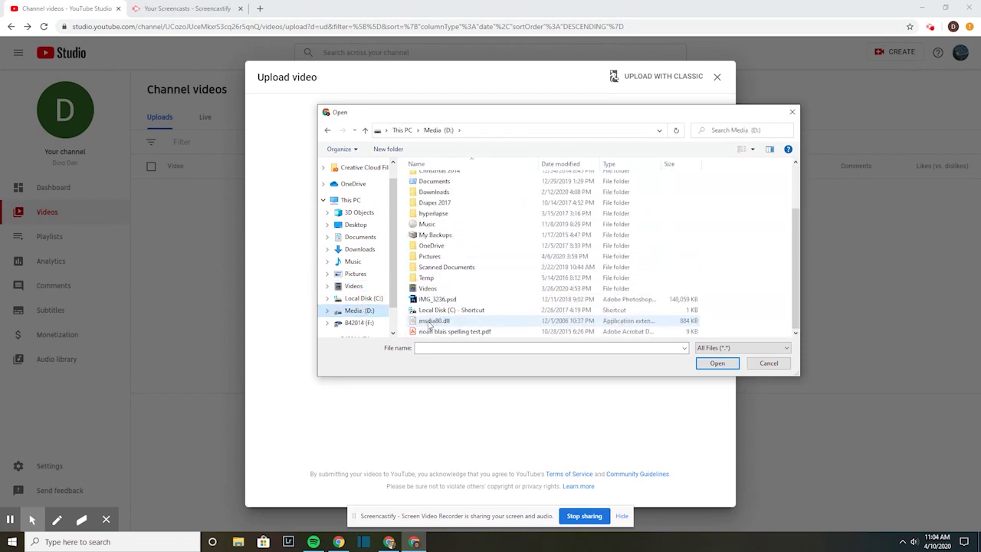
pyautogui.doubleClick(440, 288)
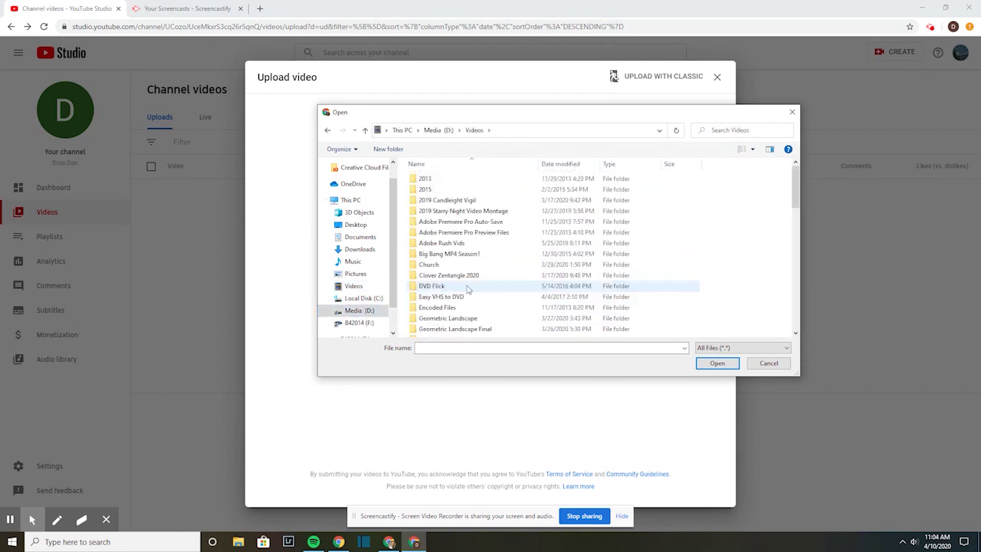
pyautogui.doubleClick(453, 275)
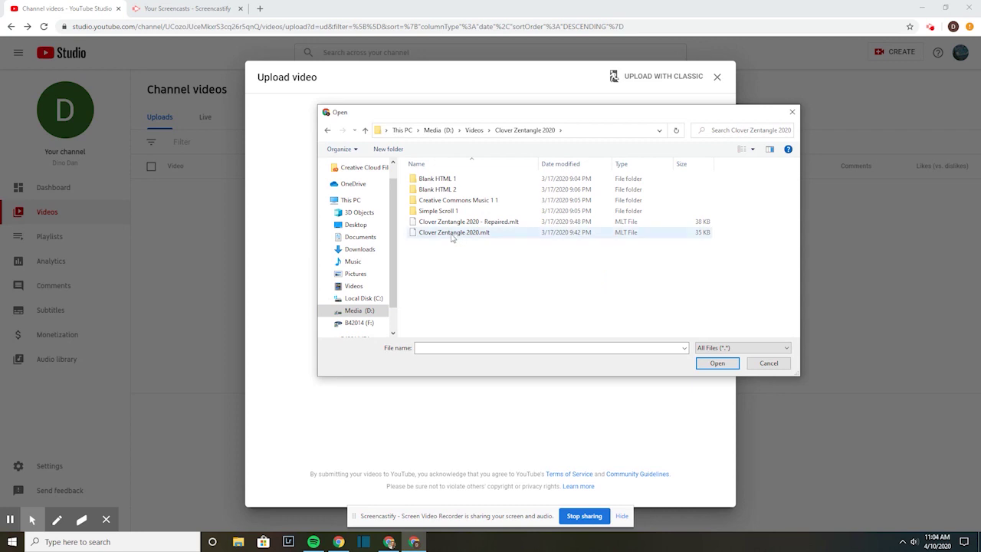
pyautogui.click(358, 310)
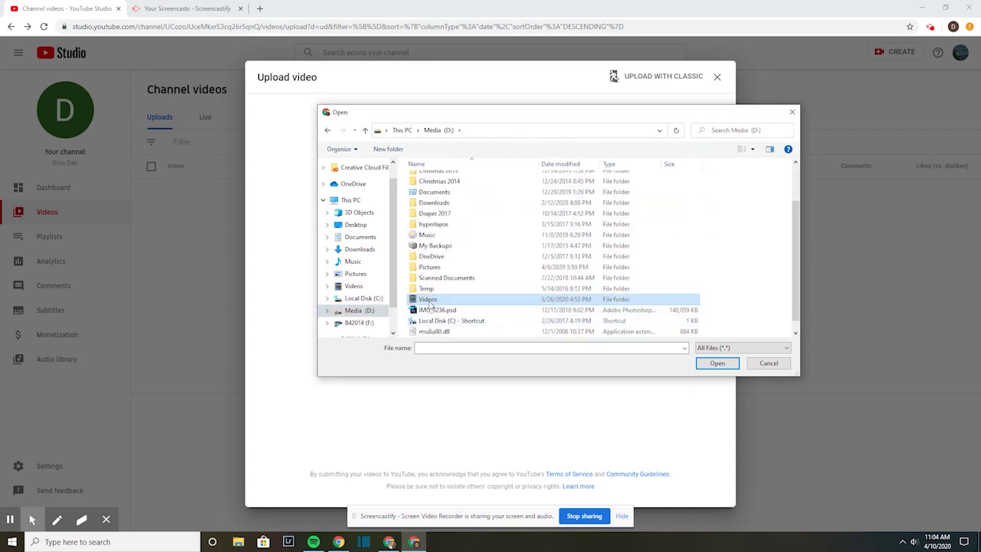
pyautogui.doubleClick(429, 299)
pyautogui.scroll(-2, 452, 305)
pyautogui.scroll(-1, 452, 303)
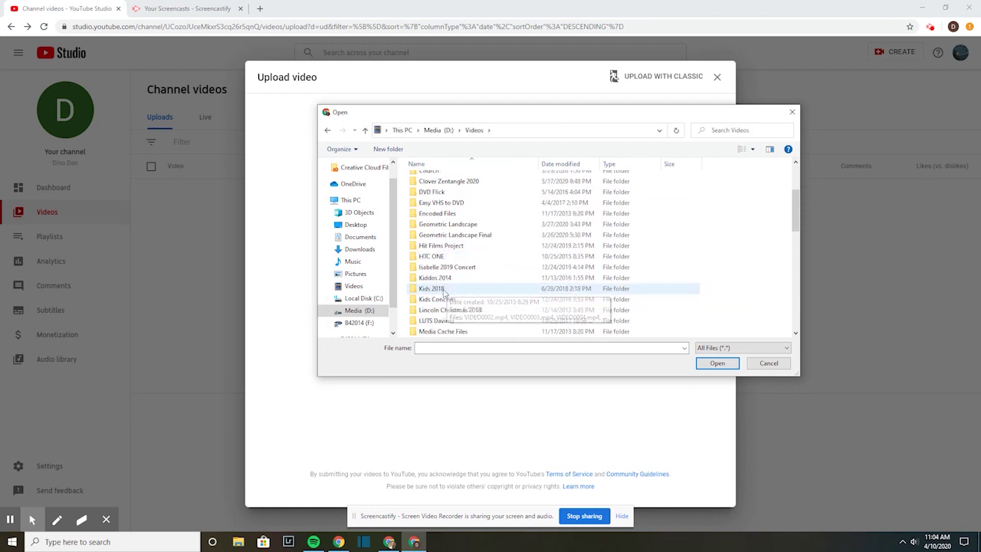
pyautogui.doubleClick(453, 234)
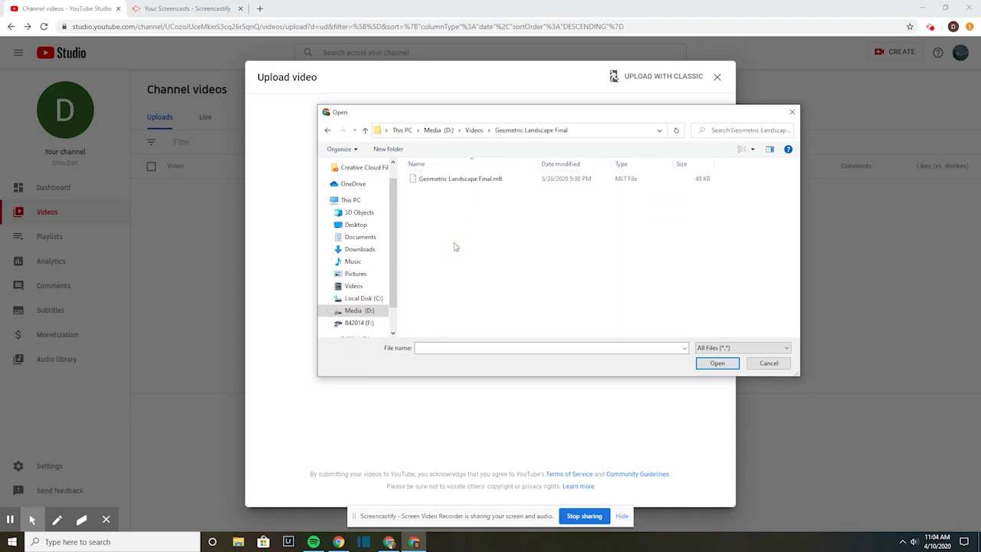
# Upload MVI_8924.MOV from the Observational Draiwng folder inside School Tutorials in the Videos folder.
pyautogui.click(474, 130)
pyautogui.scroll(-8, 457, 305)
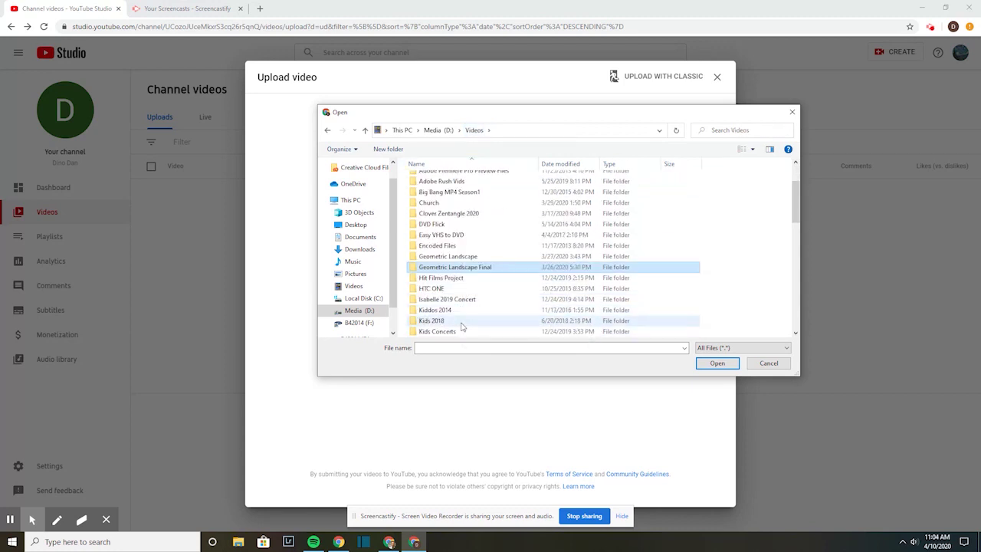
pyautogui.doubleClick(439, 267)
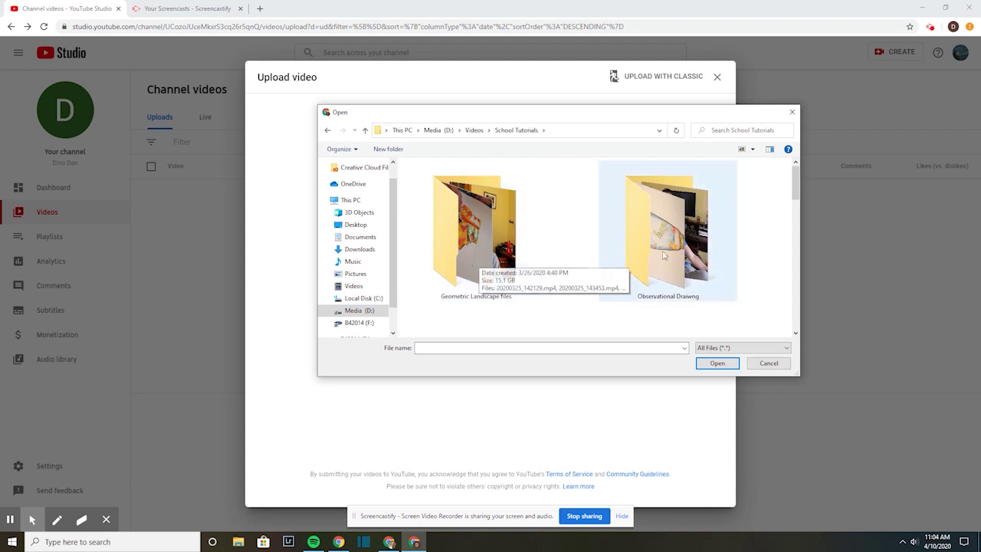
pyautogui.doubleClick(694, 257)
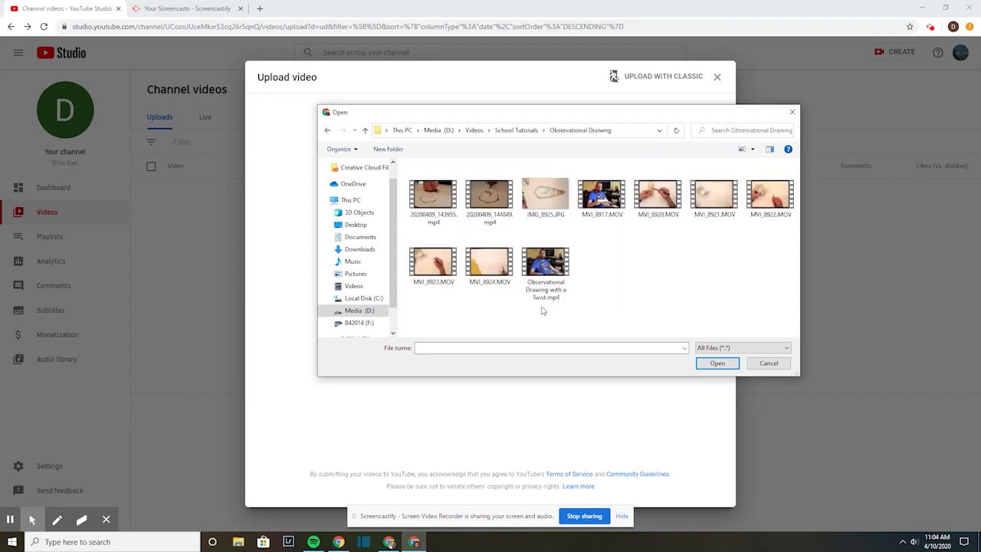
pyautogui.click(493, 276)
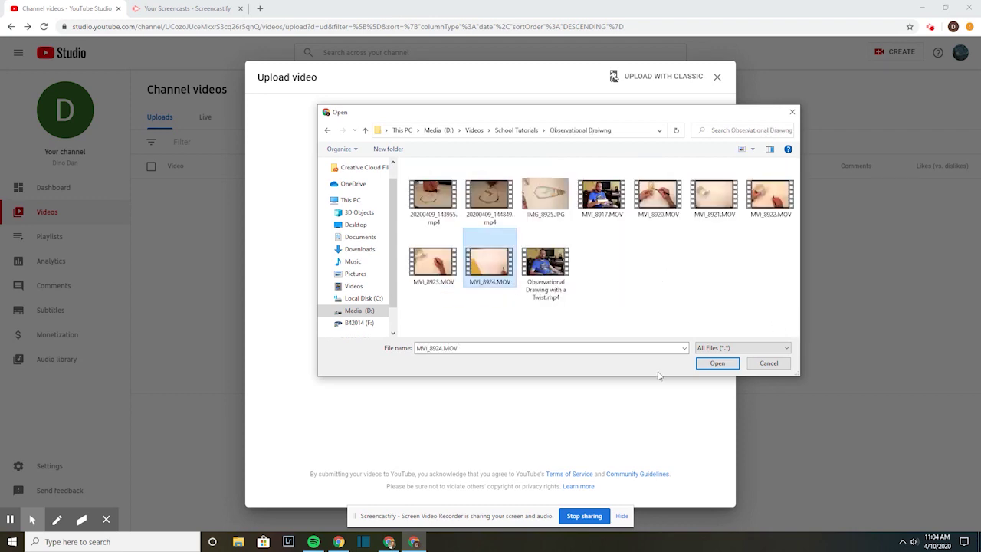
pyautogui.click(713, 364)
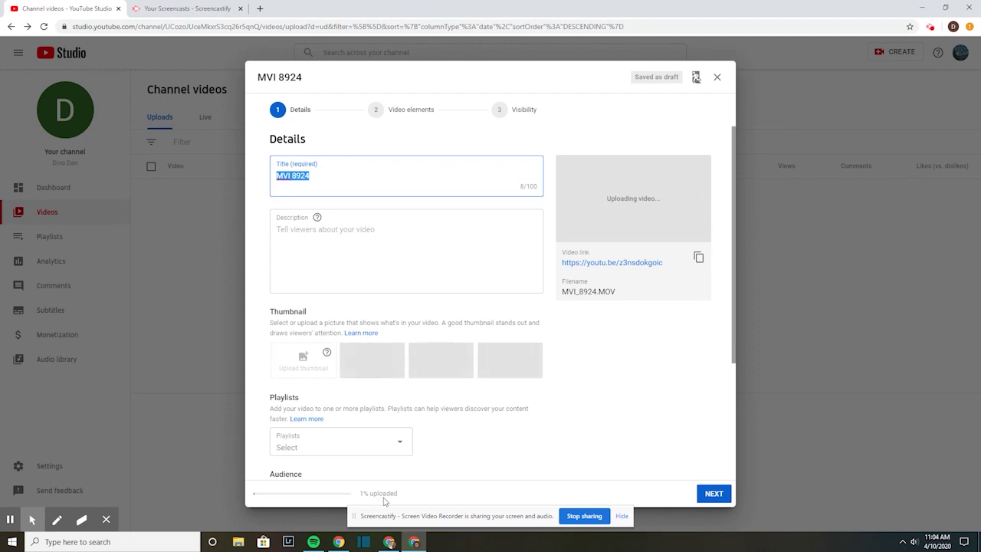
# Title the video "Test video" and add the description "This is a video about how to draw a book".
pyautogui.tripleClick(316, 175)
pyautogui.write('TEst')
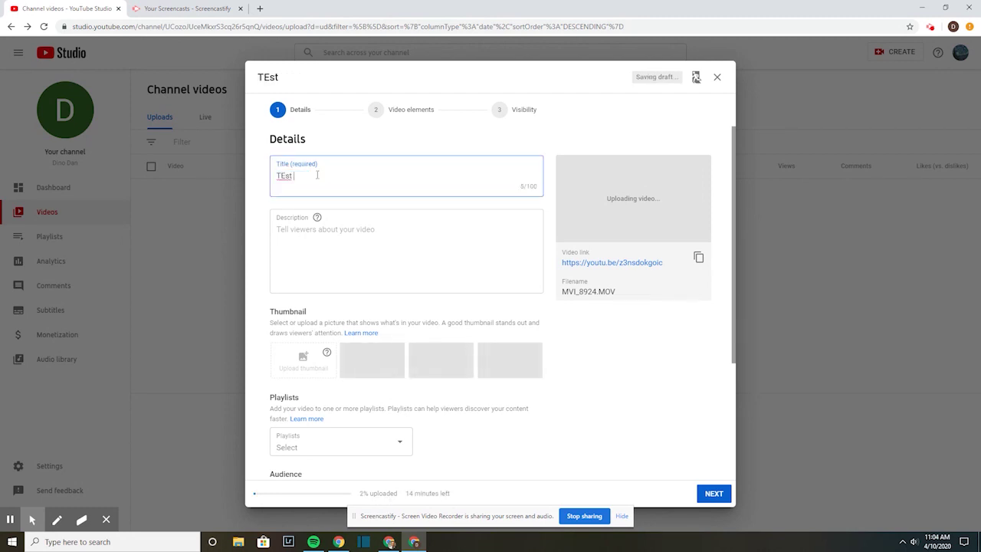
pyautogui.press('BackSpace')
pyautogui.press('BackSpace')
pyautogui.write('est f')
pyautogui.write('ideo')
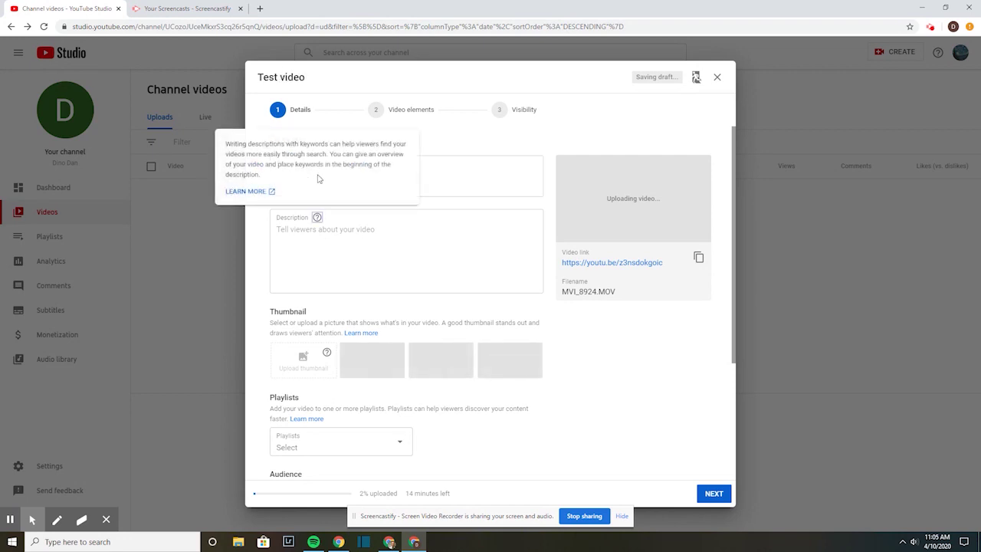
pyautogui.click(328, 229)
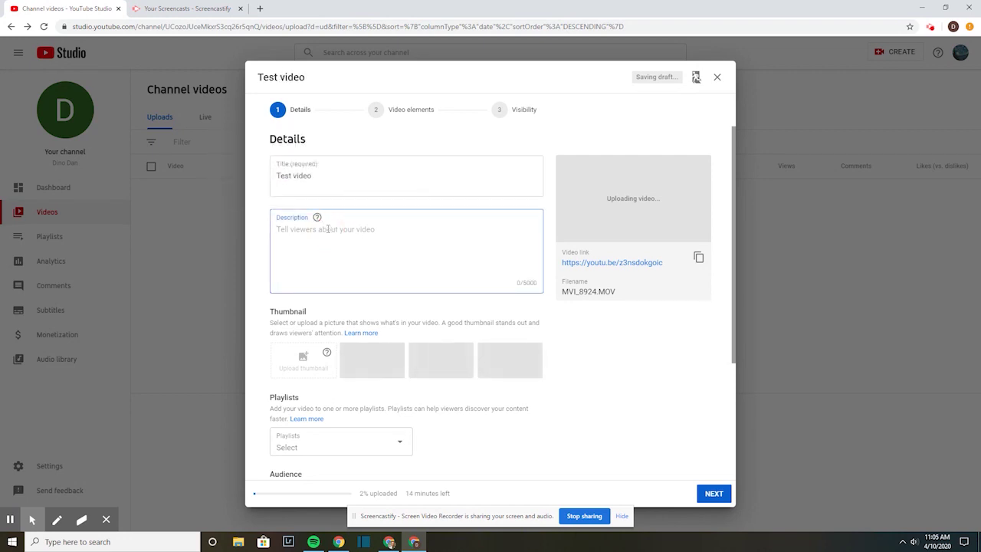
pyautogui.write('This is a video about how to draw a book')
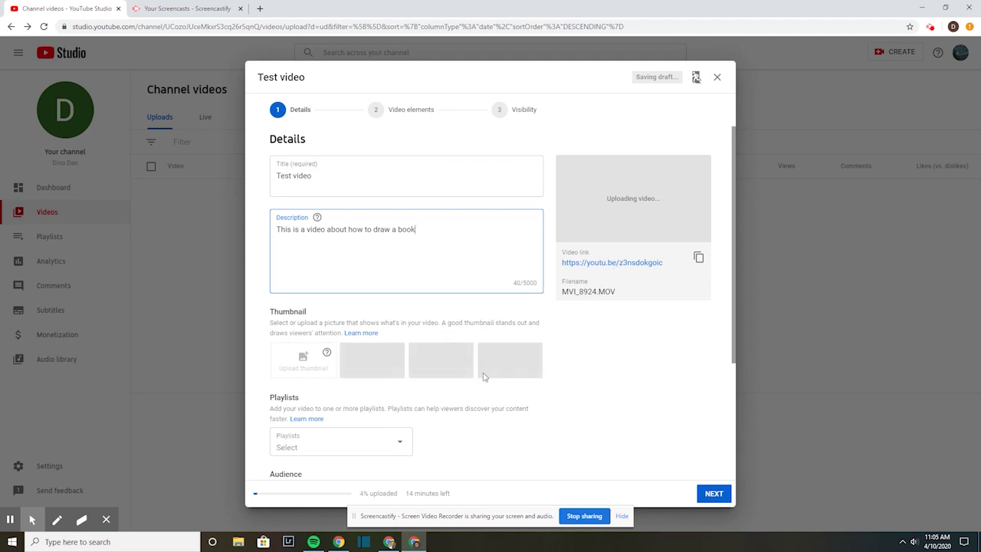
# Examine the playlist choices for the video and close them without selecting or creating a playlist.
pyautogui.scroll(-3, 475, 379)
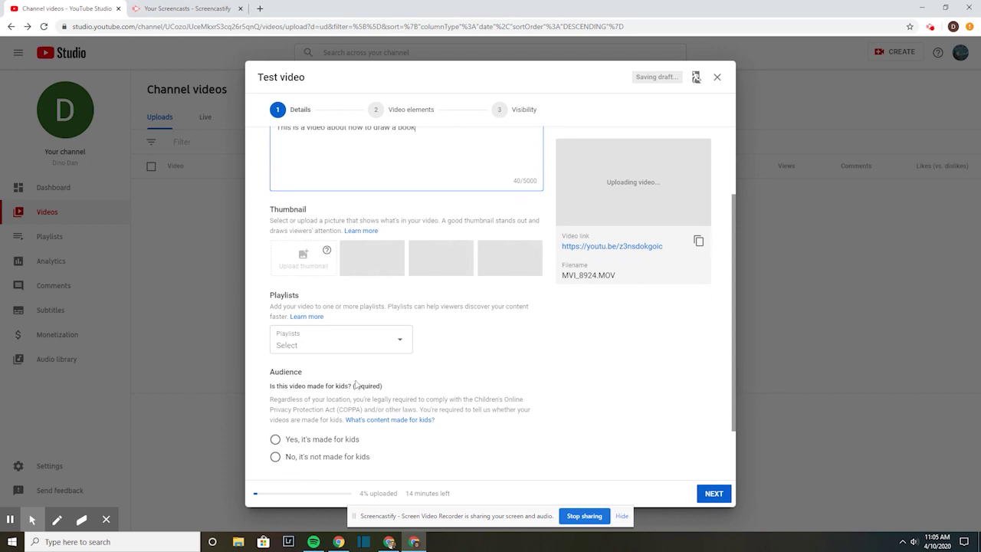
pyautogui.click(389, 344)
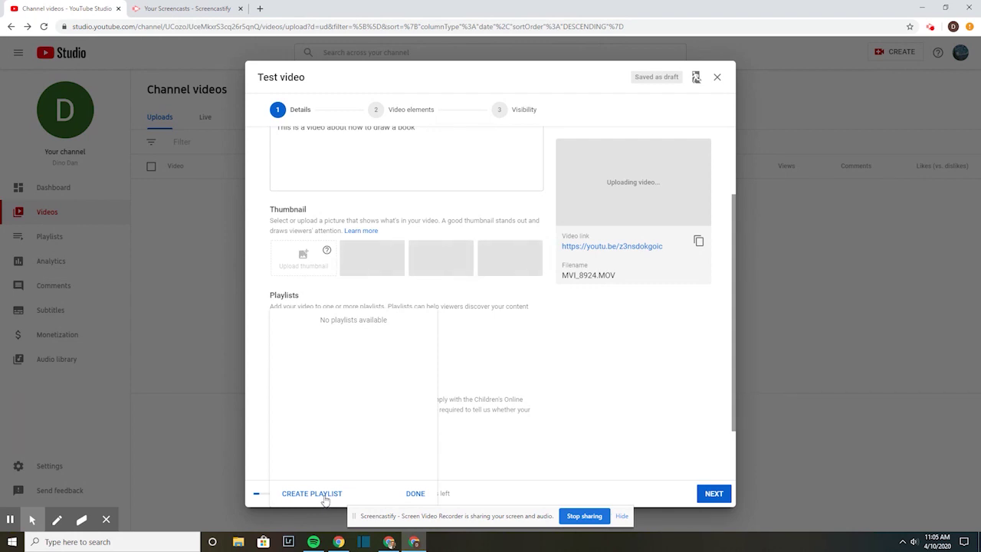
pyautogui.click(416, 494)
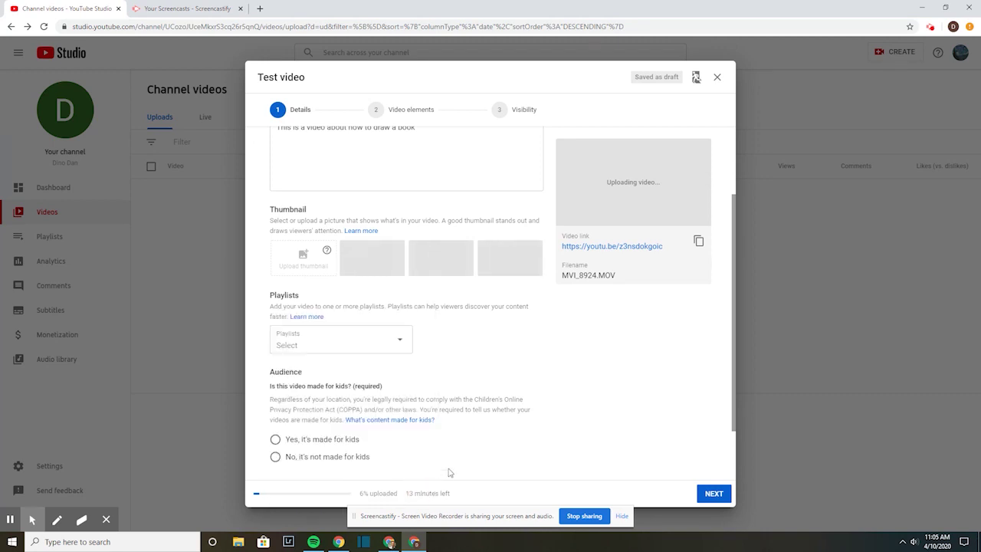
# Mark the video as made for kids and show the additional options for paid promotion, tags and subtitles.
pyautogui.scroll(-2, 449, 457)
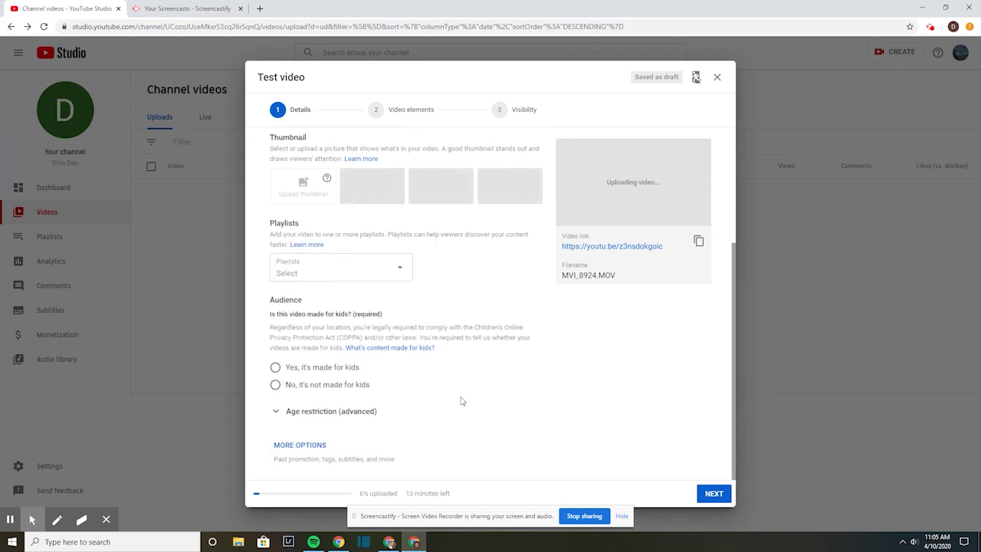
pyautogui.click(276, 369)
pyautogui.scroll(-1, 411, 442)
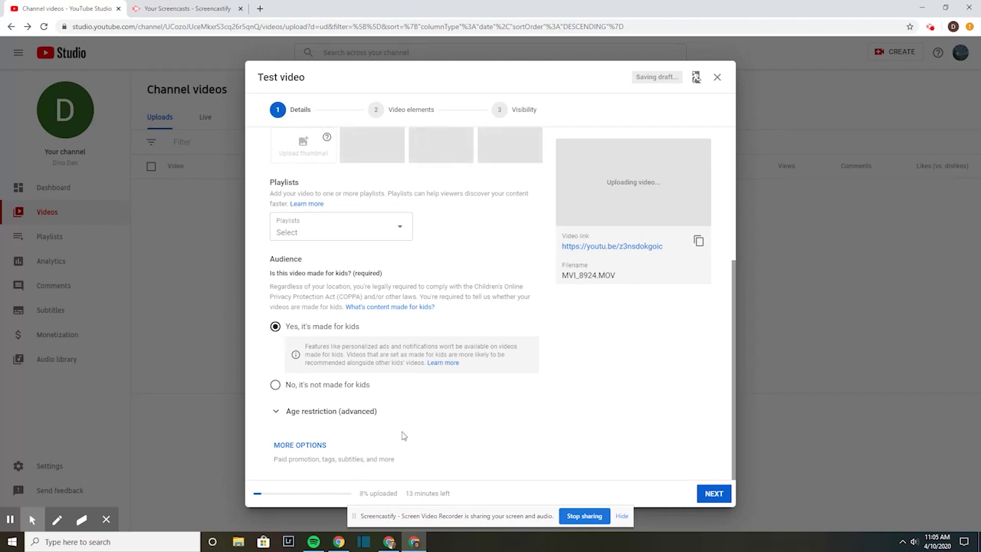
pyautogui.click(307, 448)
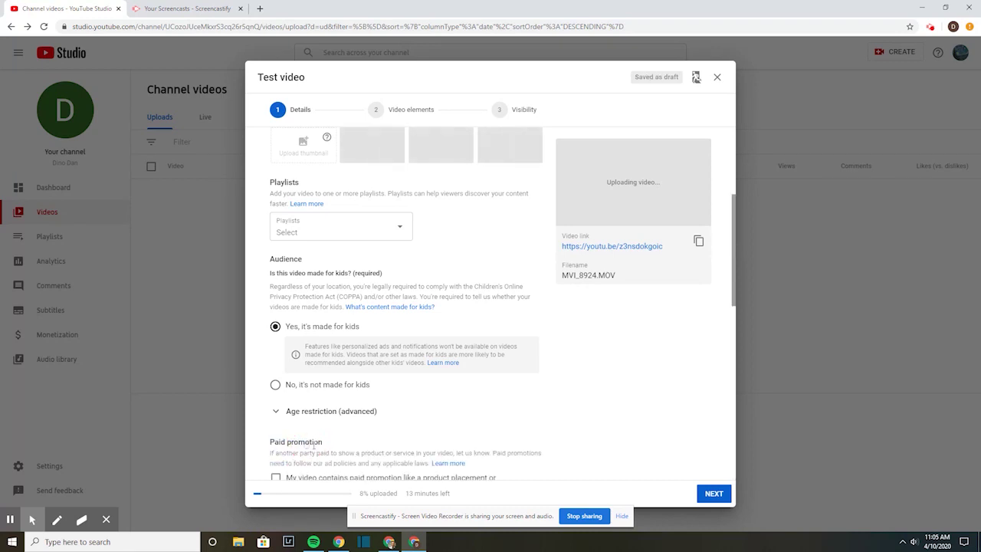
pyautogui.scroll(-2, 420, 446)
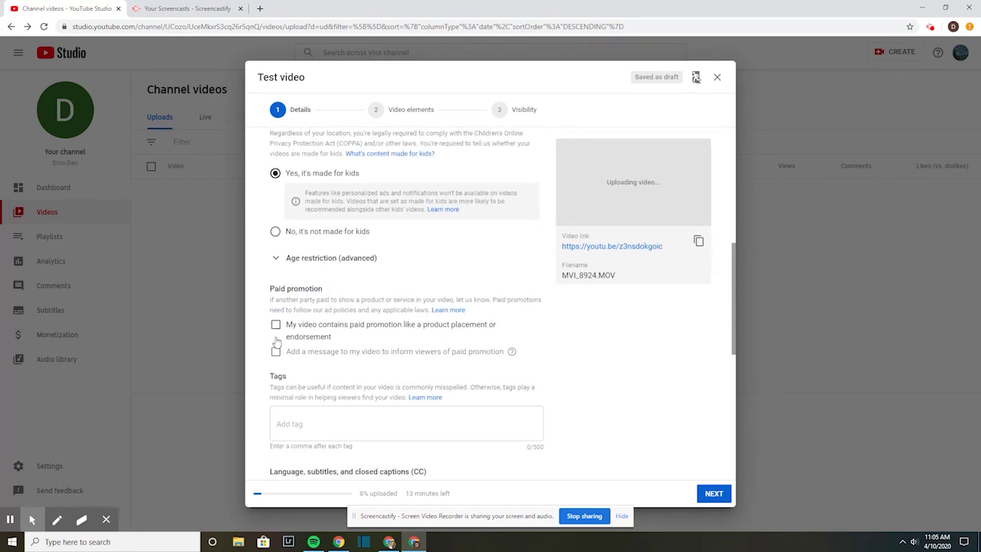
# Add the tags drawing, tutorial, educational and art to the video.
pyautogui.scroll(-1, 284, 368)
pyautogui.click(299, 323)
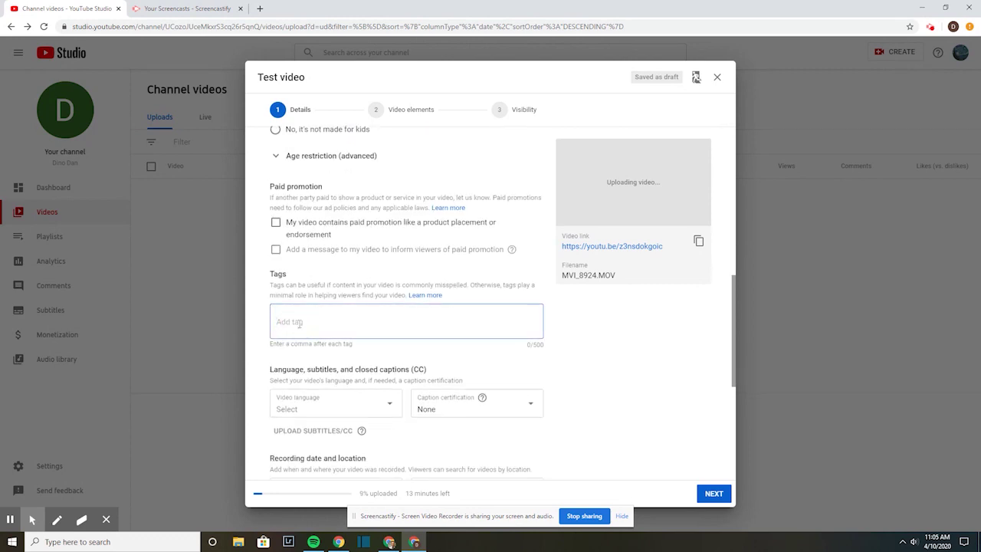
pyautogui.write('drawing,')
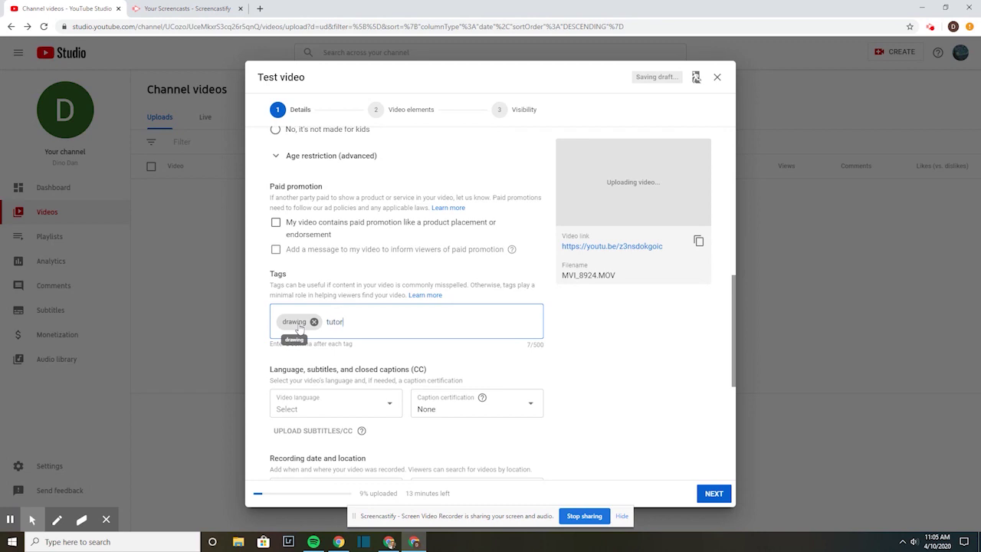
pyautogui.write('tutorial,')
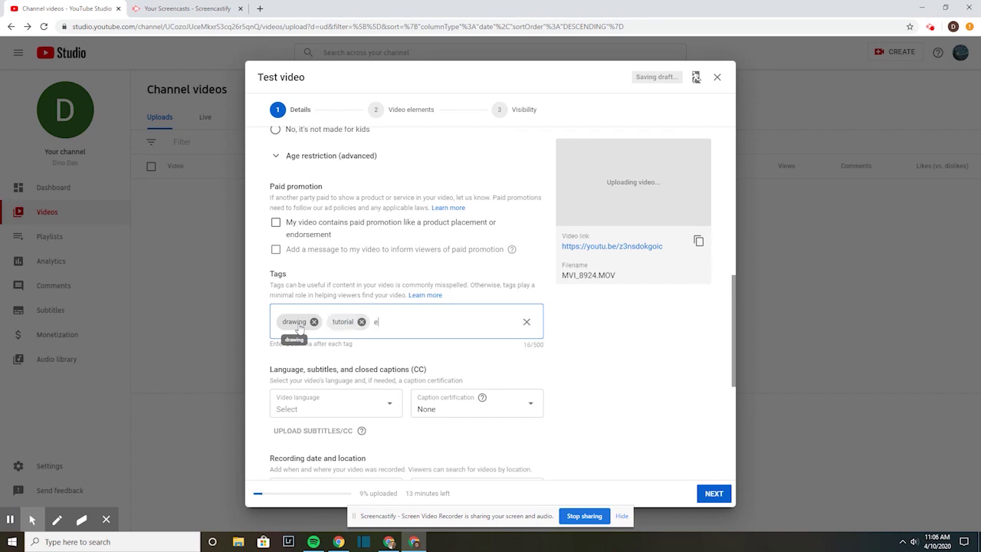
pyautogui.write('educational')
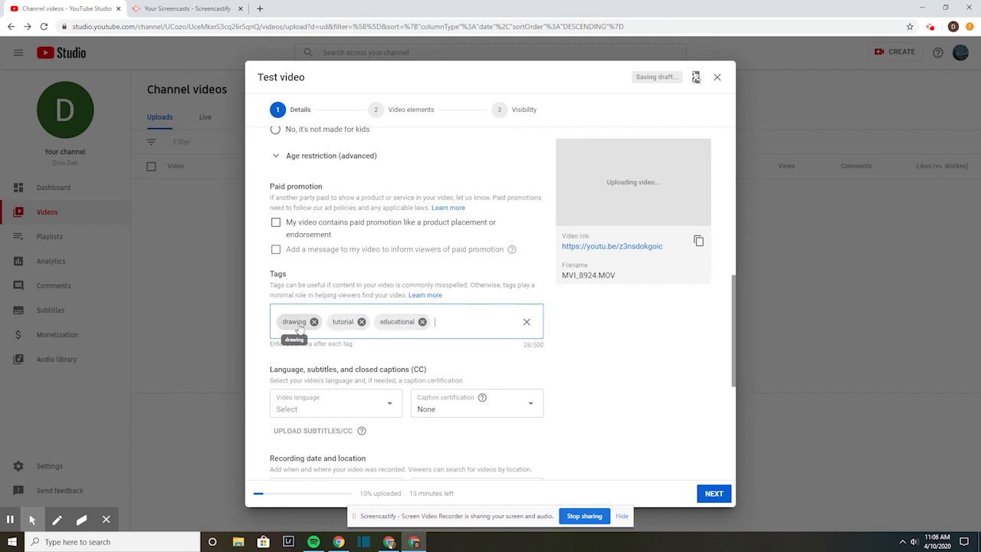
pyautogui.write(',art,')
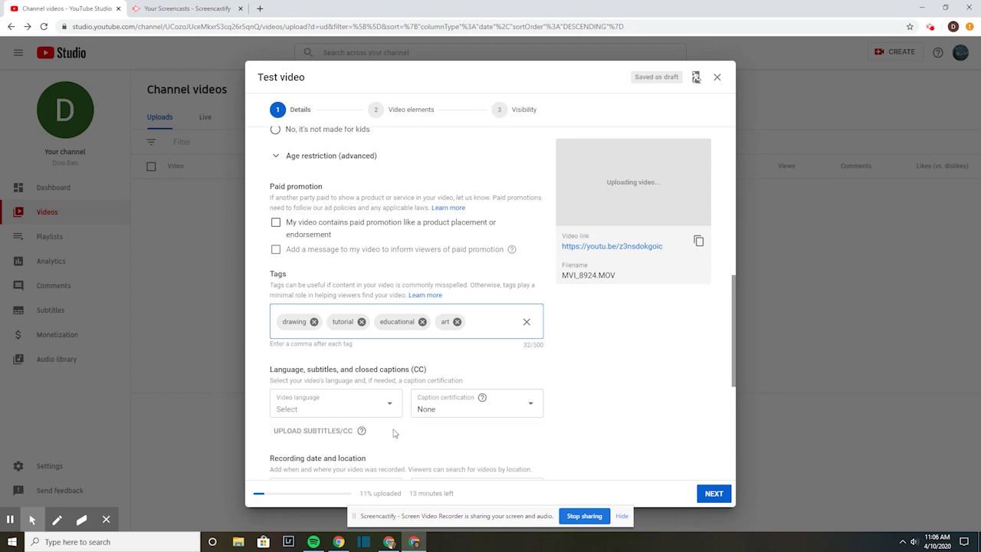
# Set the video language to English.
pyautogui.scroll(-1, 437, 410)
pyautogui.click(389, 305)
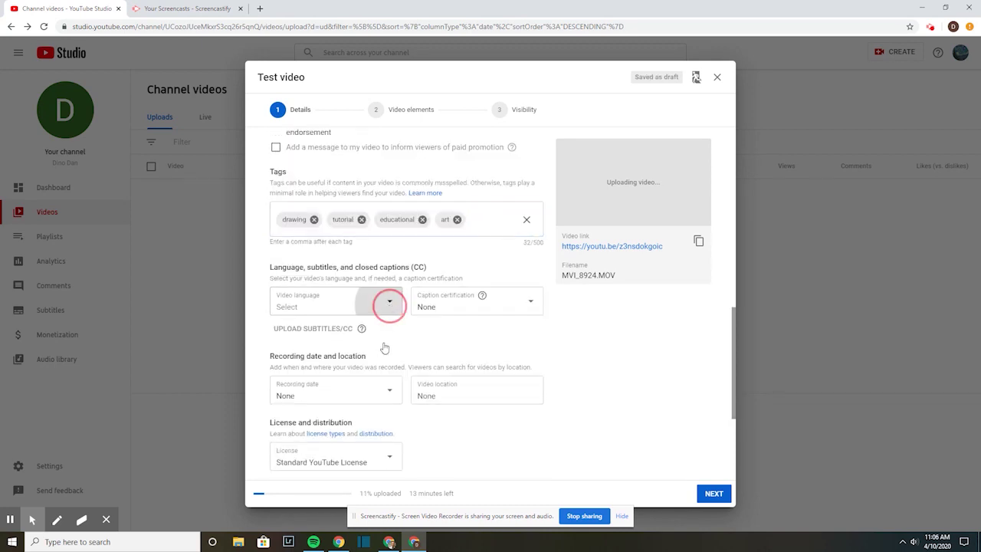
pyautogui.scroll(-7, 344, 175)
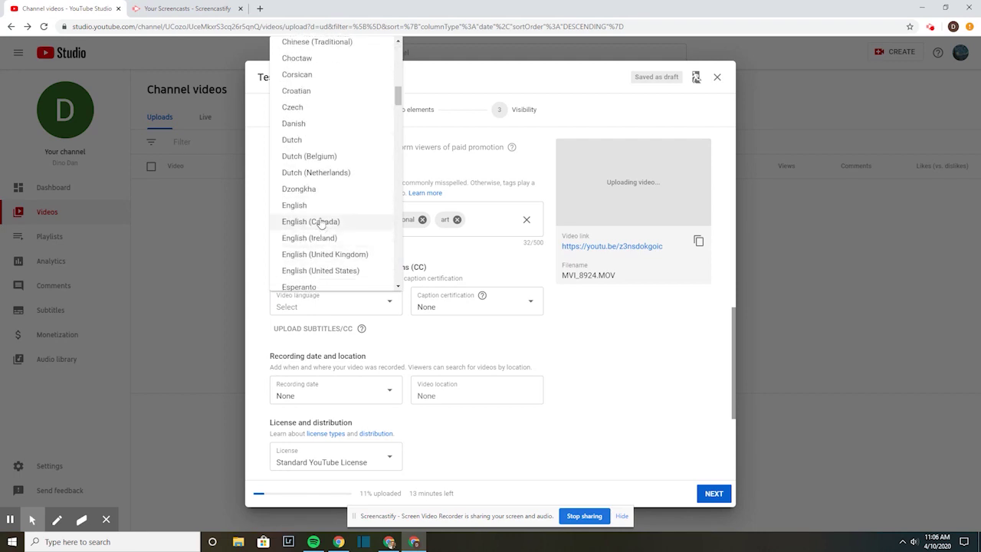
pyautogui.click(320, 207)
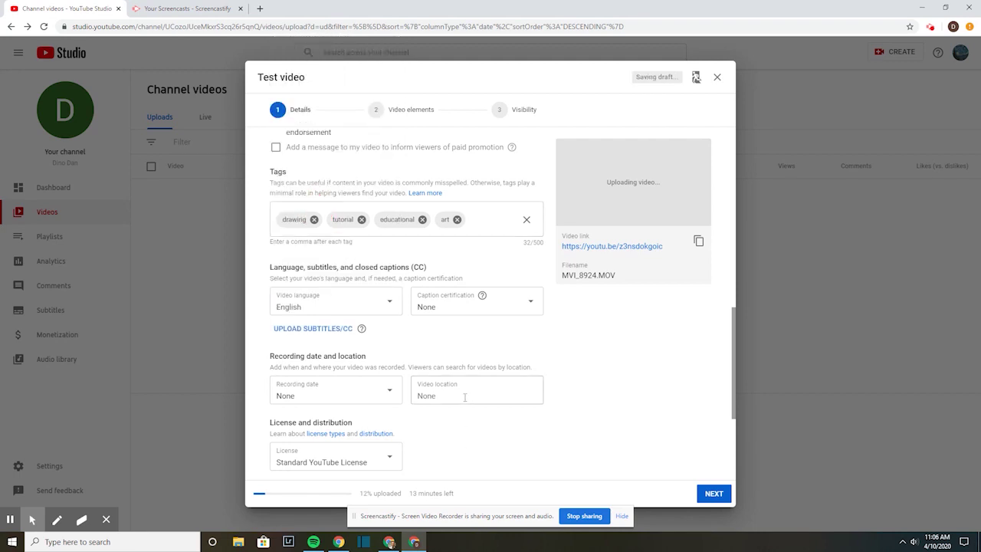
# Set the video's recording date to Apr 10, 2020.
pyautogui.click(389, 390)
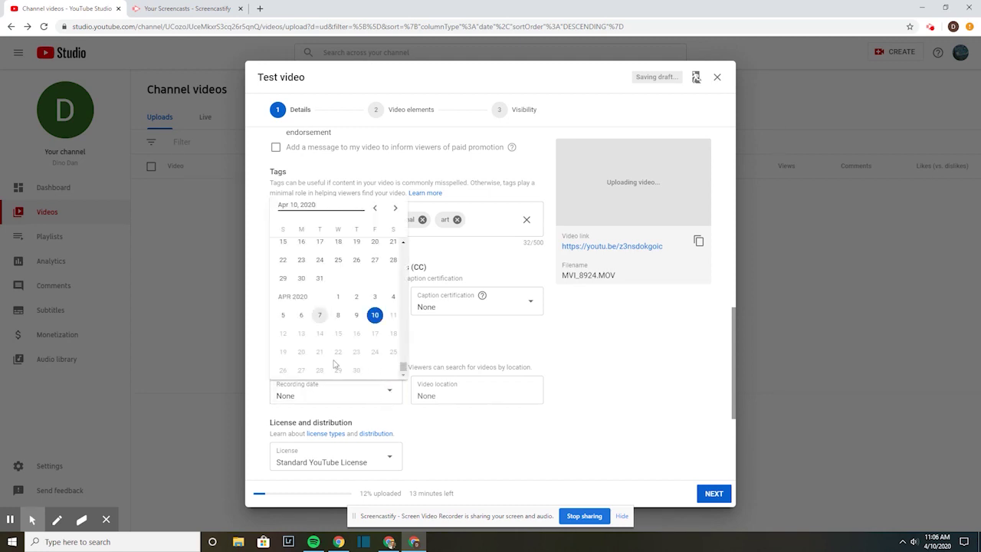
pyautogui.click(491, 345)
pyautogui.scroll(-2, 398, 455)
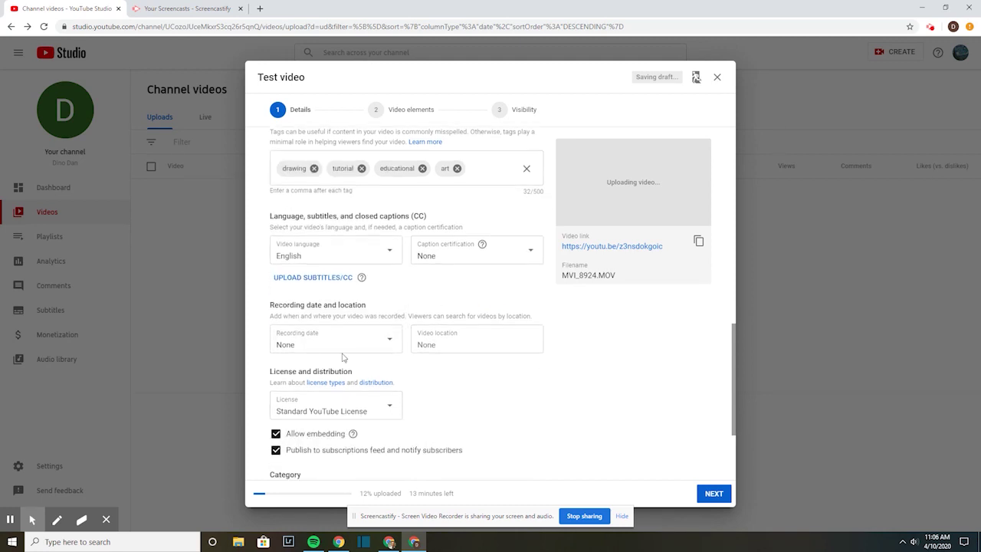
pyautogui.click(390, 338)
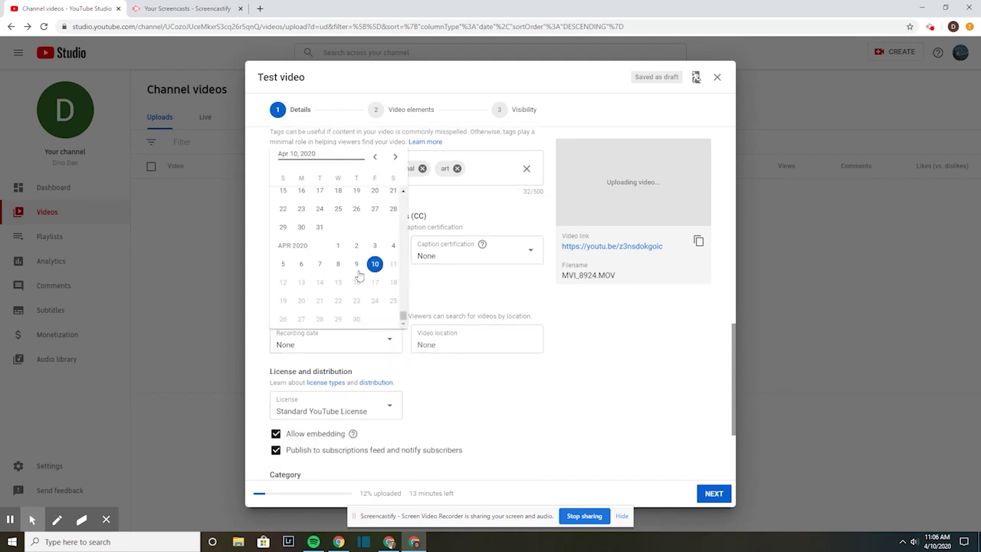
pyautogui.click(374, 264)
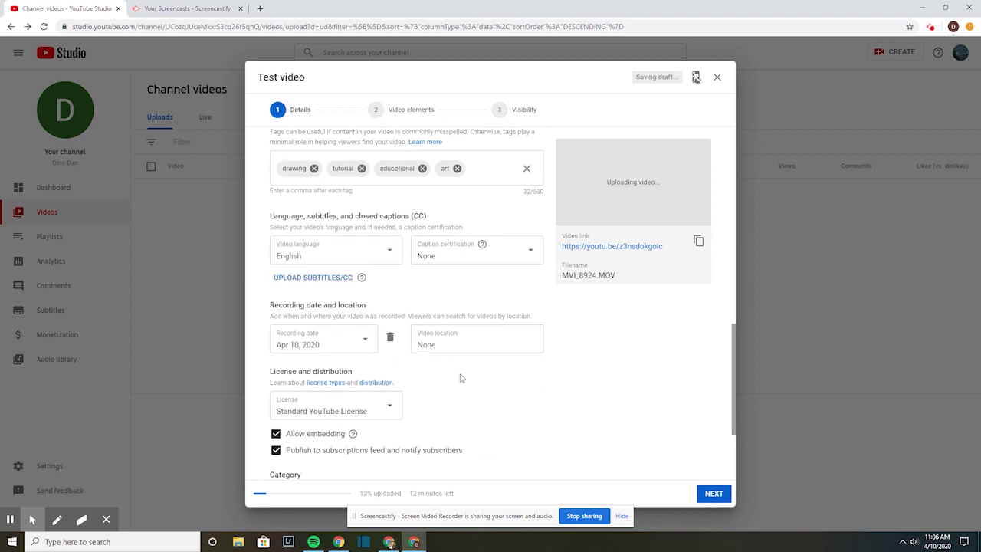
# Disallow embedding of the video and set its category to Howto & Style.
pyautogui.scroll(-4, 452, 381)
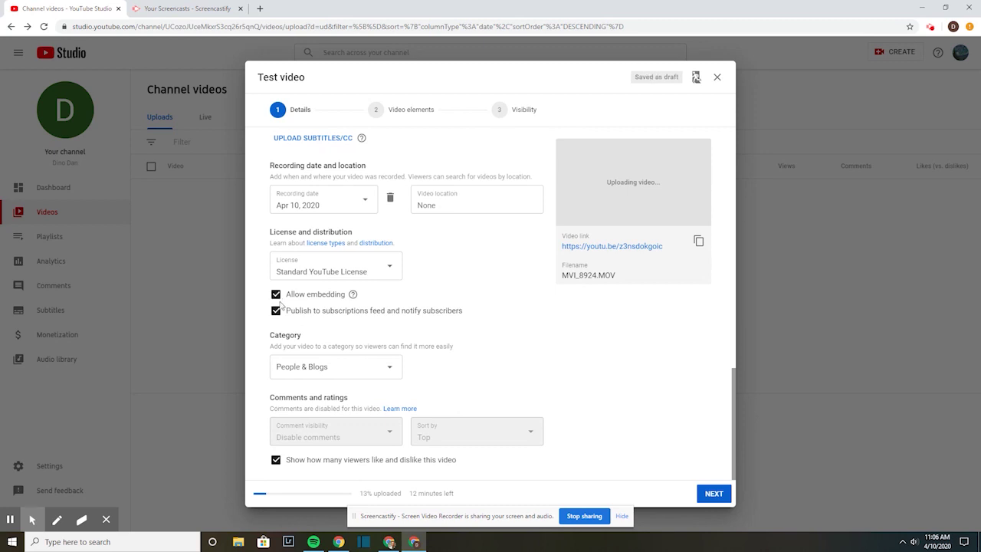
pyautogui.click(276, 295)
pyautogui.click(360, 372)
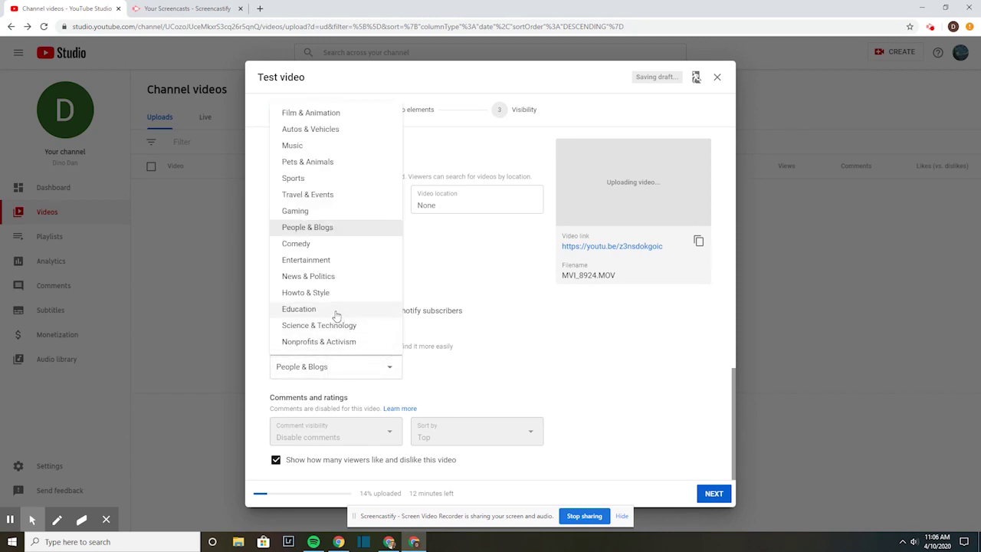
pyautogui.click(320, 293)
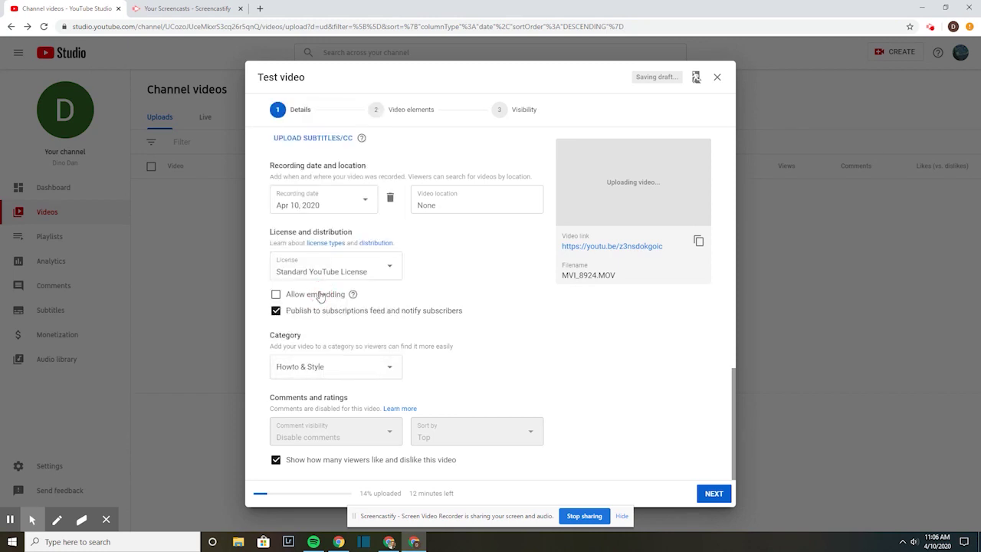
pyautogui.click(388, 366)
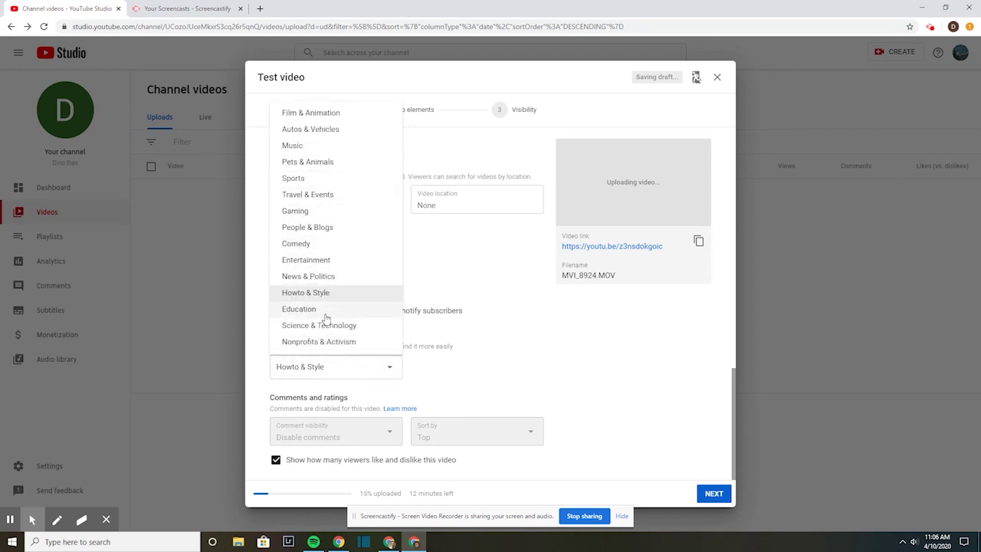
pyautogui.click(490, 351)
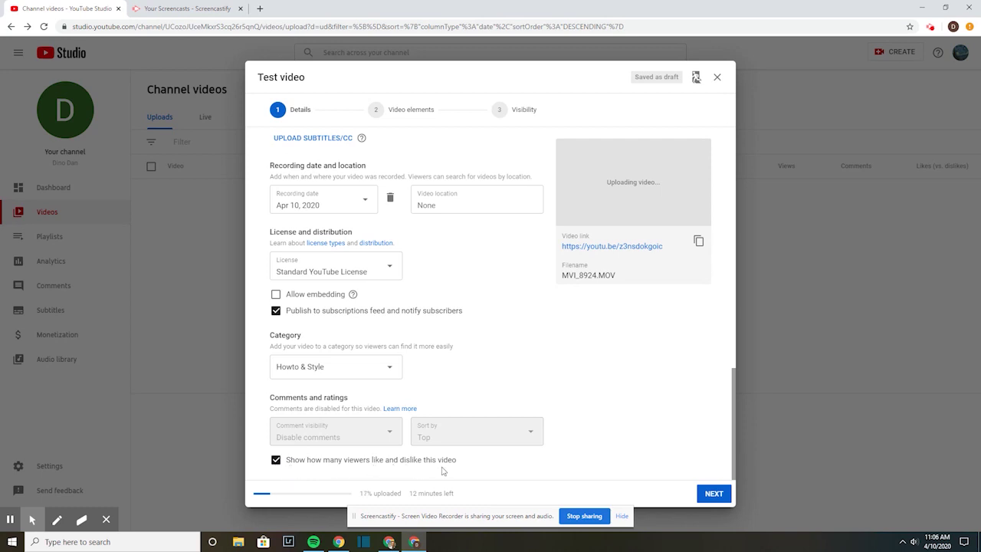
# Proceed past the video elements to the visibility settings, make the video unlisted and save it.
pyautogui.click(410, 114)
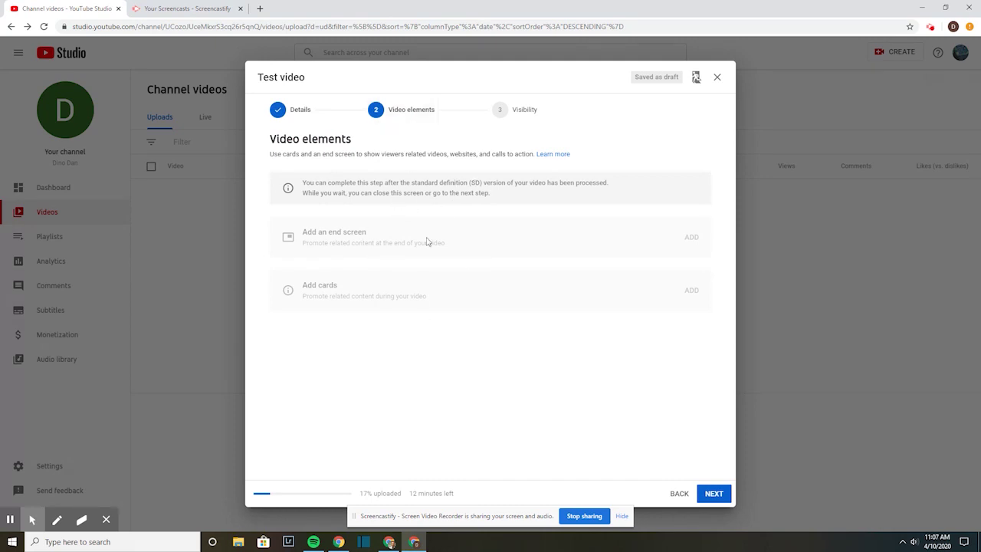
pyautogui.click(529, 116)
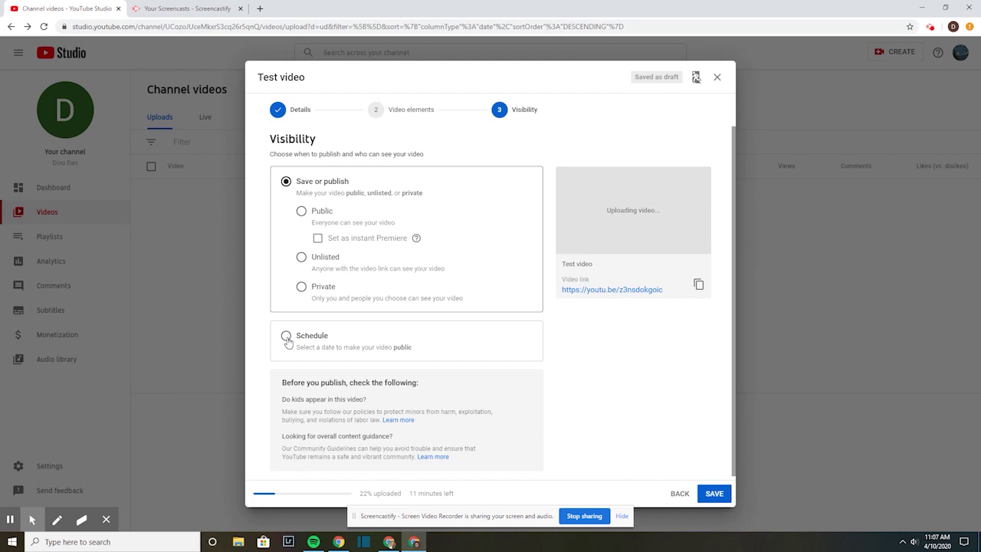
pyautogui.scroll(-1, 490, 387)
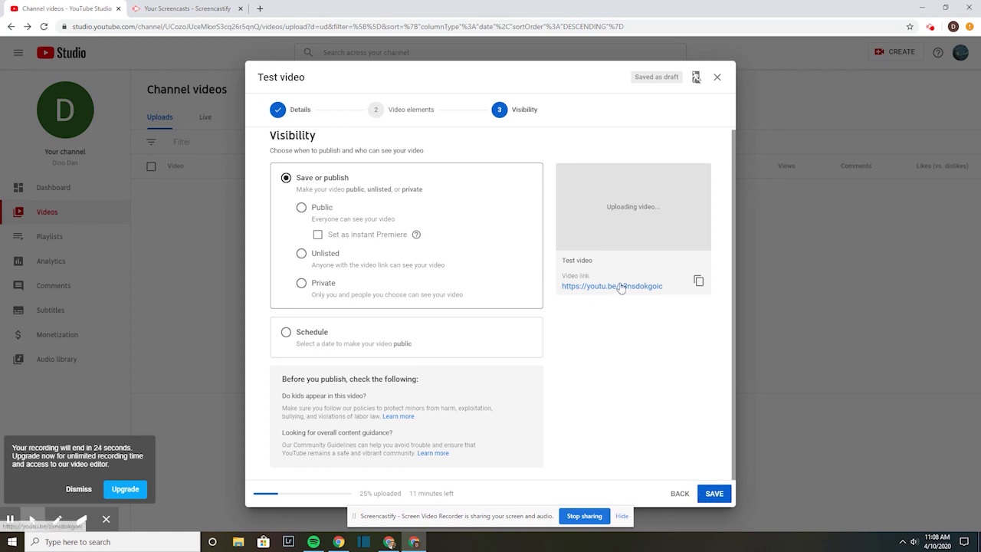
pyautogui.click(714, 494)
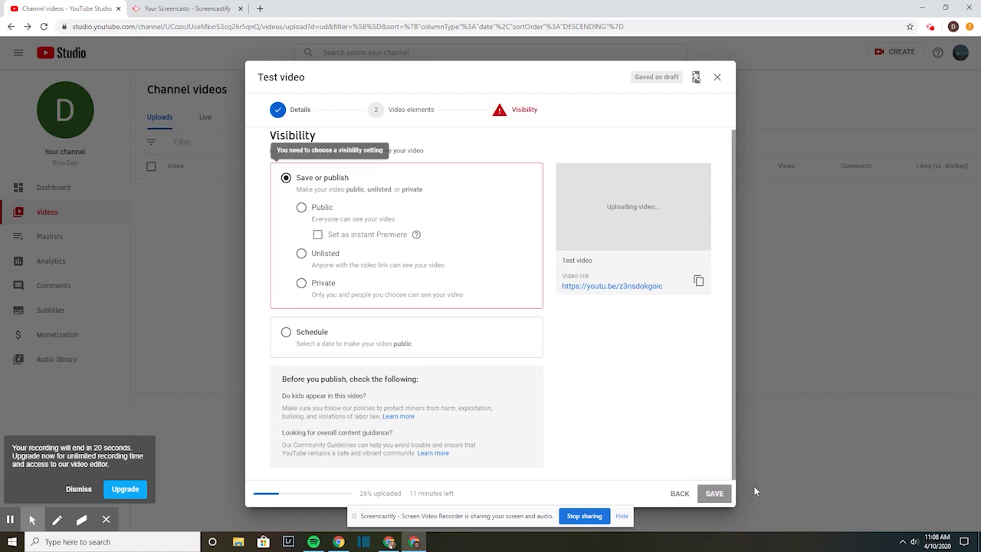
pyautogui.click(304, 210)
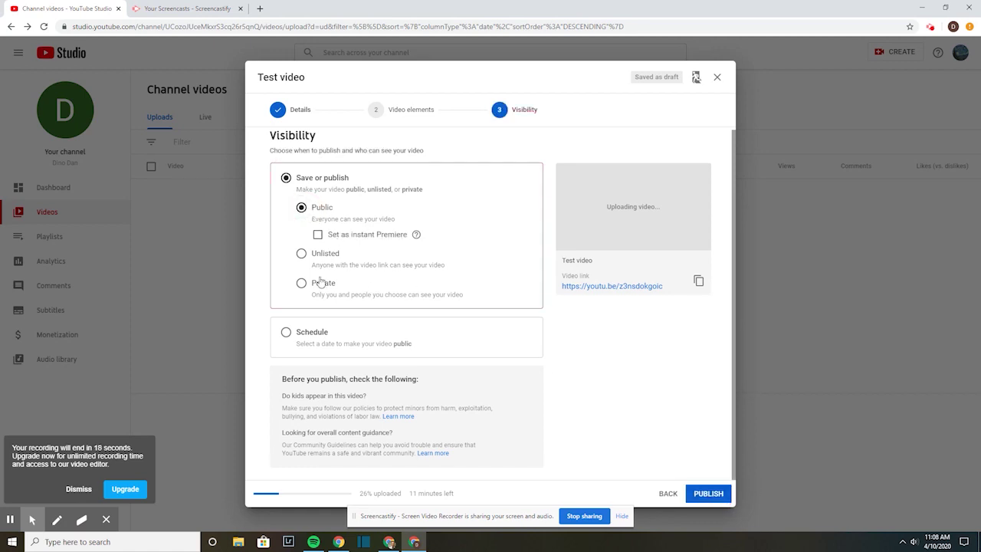
pyautogui.click(303, 254)
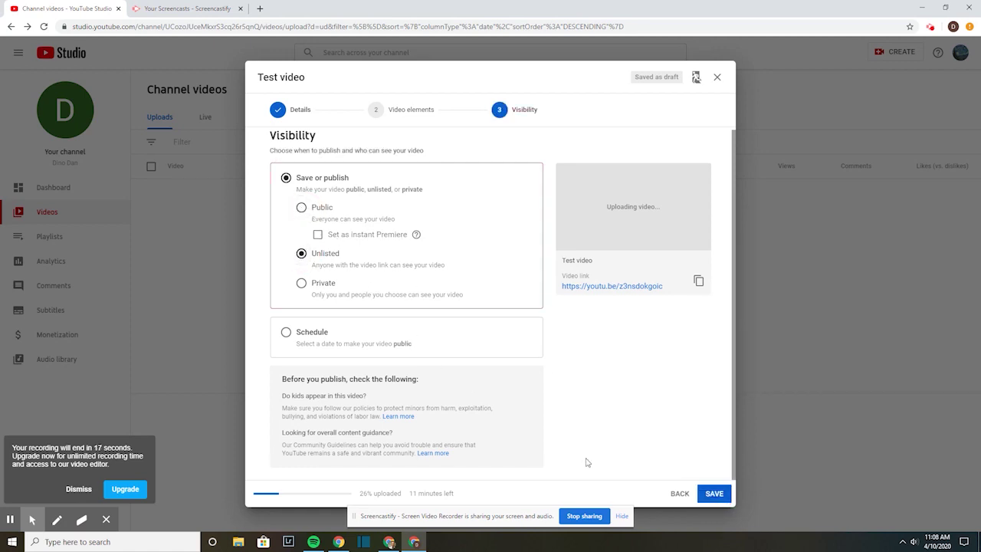
pyautogui.click(717, 495)
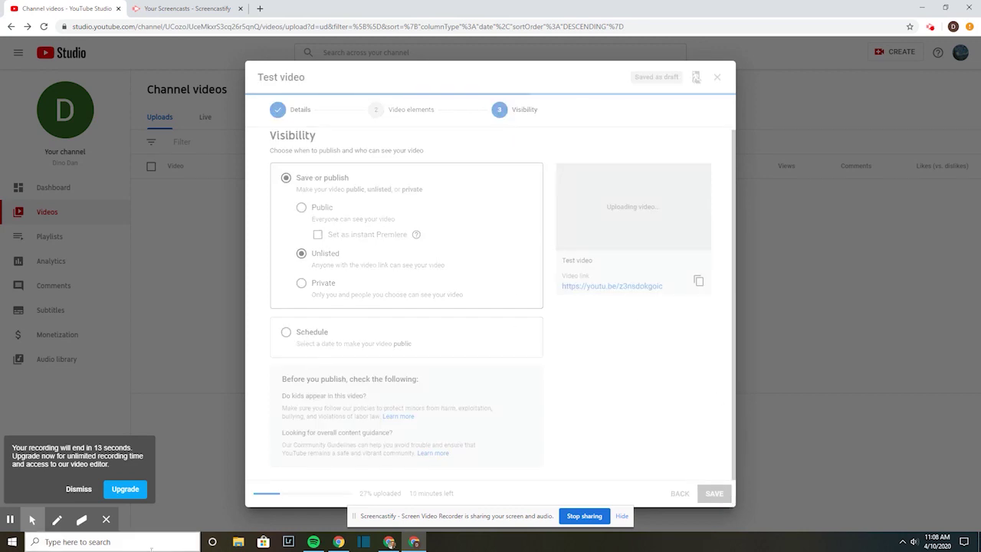